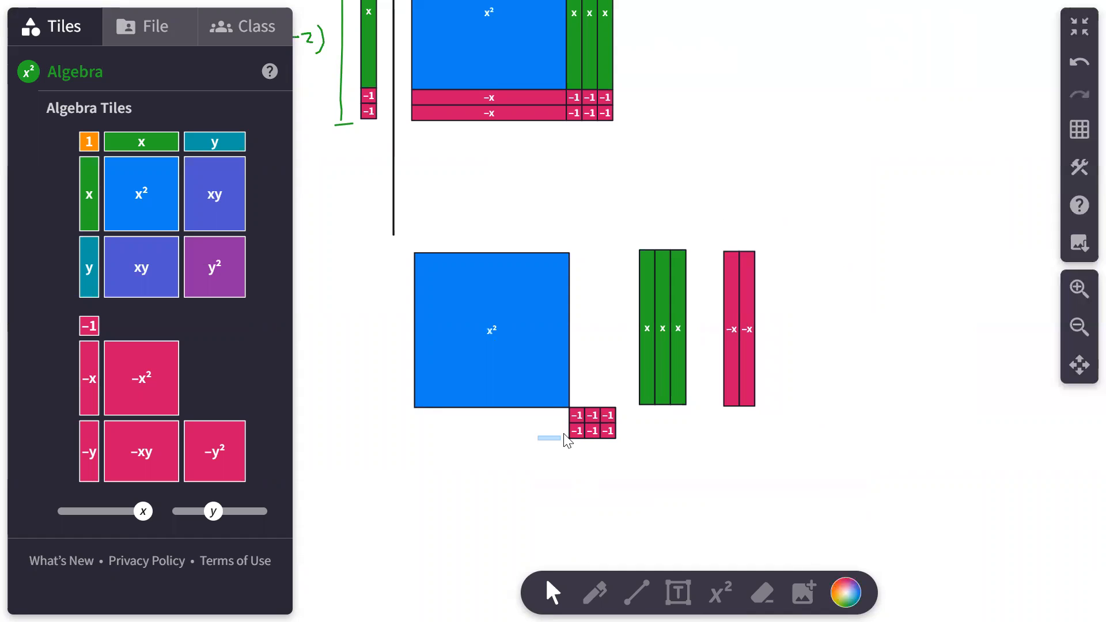
# Move the six −1 tiles beside the −x tiles and handwrite x² + 3x + (−2x) + (−6) in black beneath the row.
pyautogui.moveTo(742, 422); pyautogui.dragTo(831, 375)
pyautogui.click(909, 489)
pyautogui.press('p')
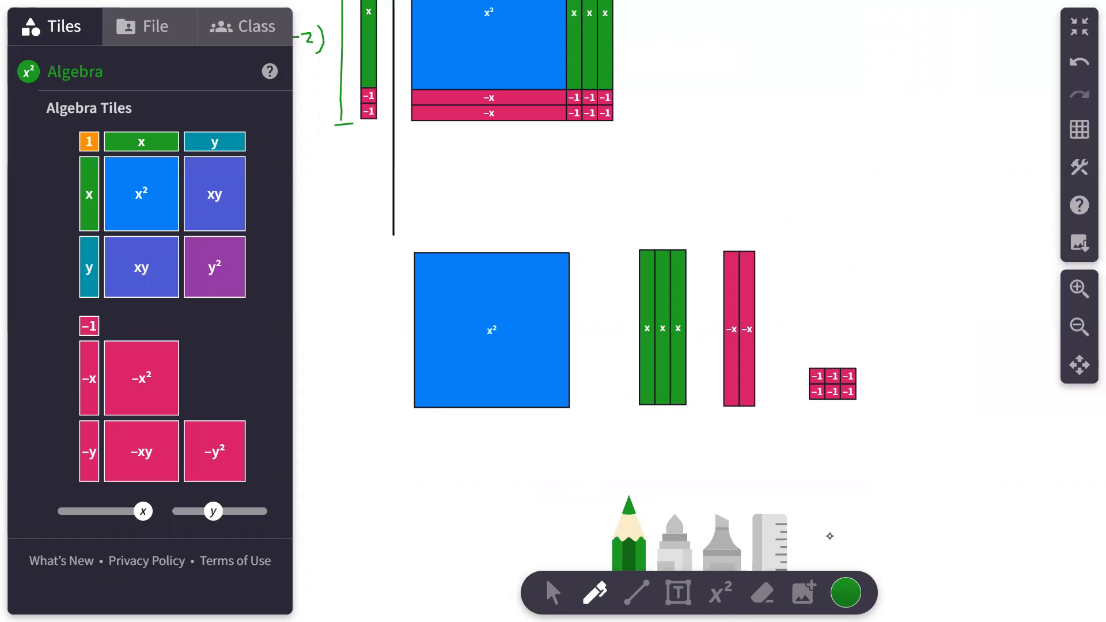
pyautogui.click(829, 539)
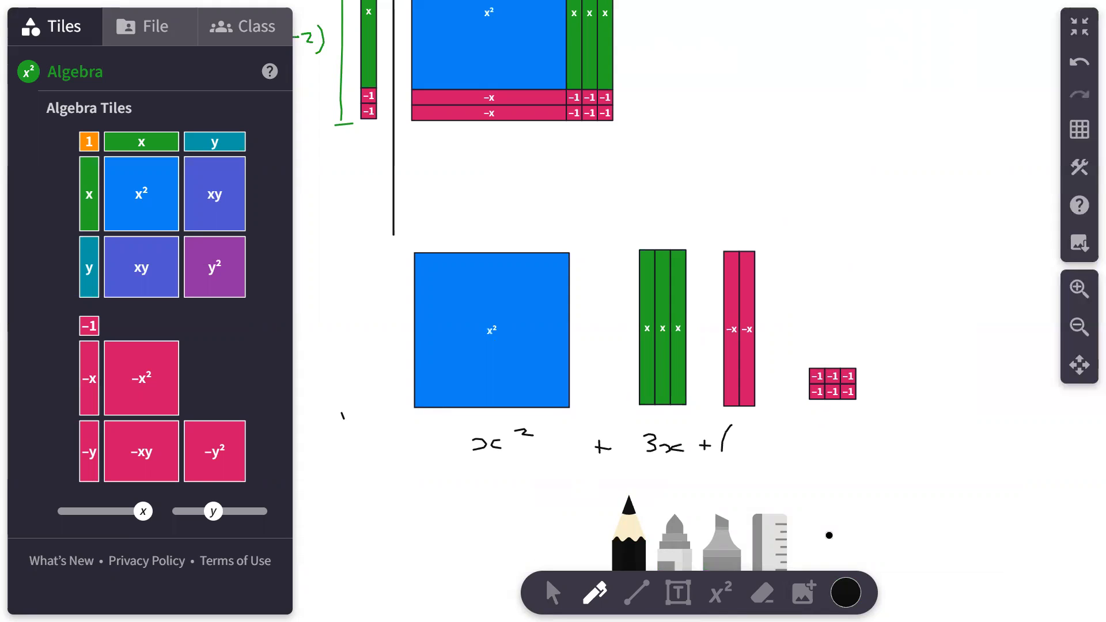
pyautogui.moveTo(759, 441); pyautogui.dragTo(783, 458)
pyautogui.moveTo(836, 419); pyautogui.dragTo(833, 458)
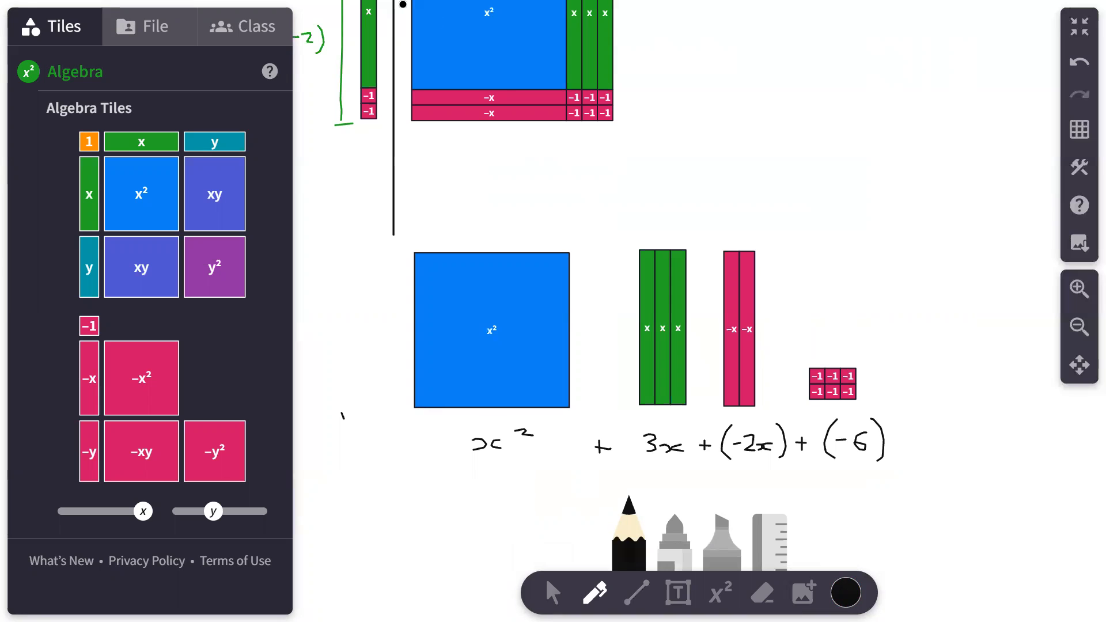
# Duplicate the entire row of algebra tiles and place the copy below the handwritten expression.
pyautogui.click(553, 593)
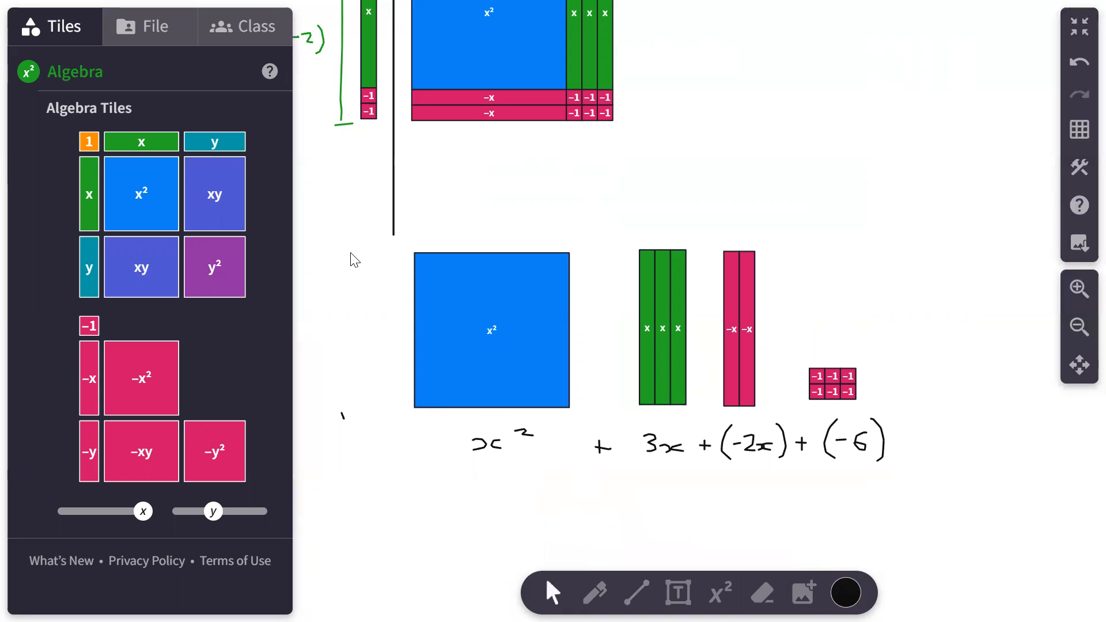
pyautogui.moveTo(363, 240); pyautogui.dragTo(427, 259)
pyautogui.moveTo(1080, 419); pyautogui.dragTo(934, 410)
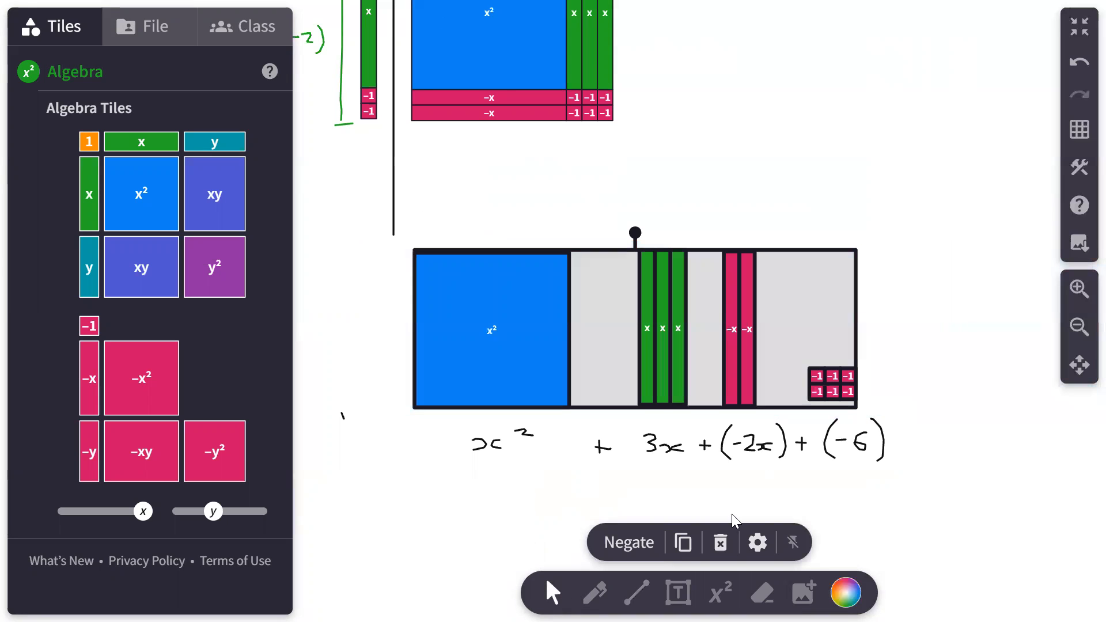
pyautogui.click(682, 541)
pyautogui.moveTo(683, 353); pyautogui.dragTo(665, 576)
pyautogui.scroll(-5, 926, 365)
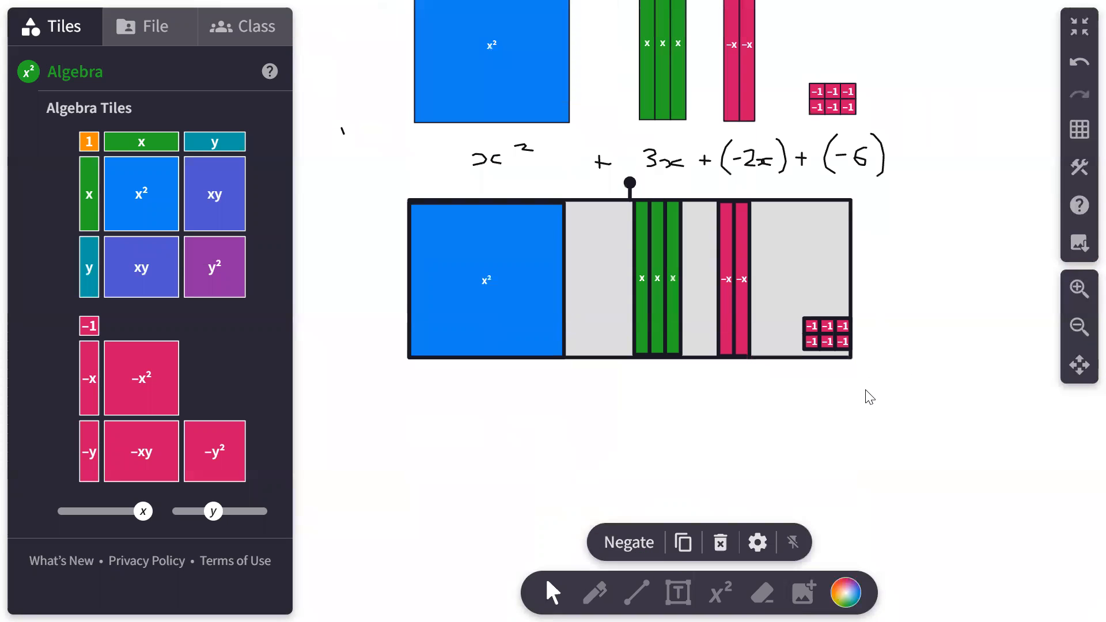
pyautogui.click(678, 392)
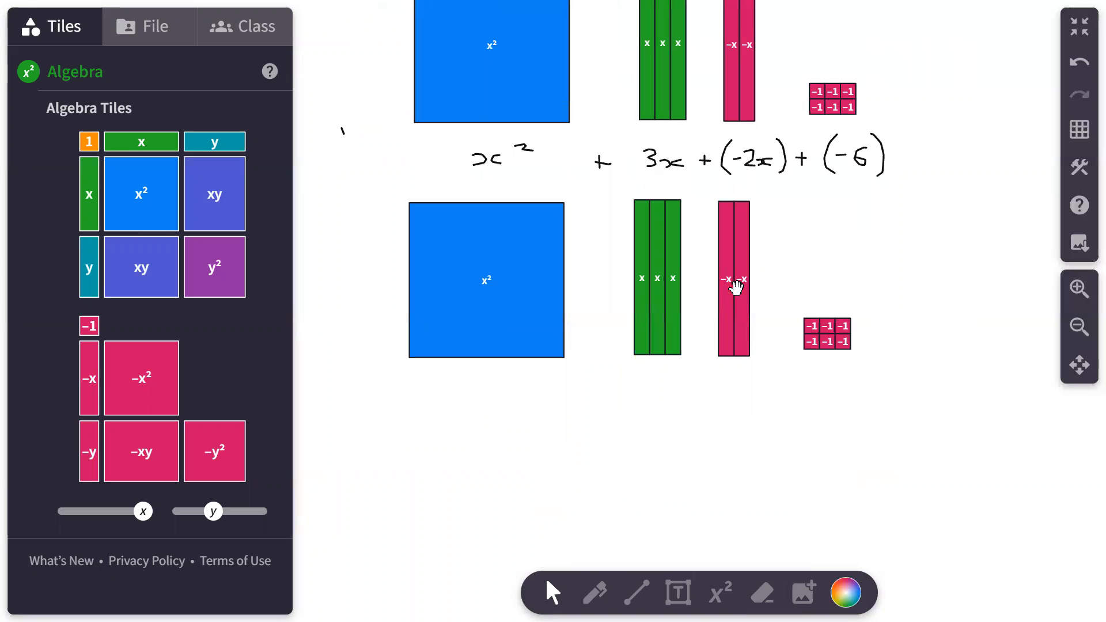
# Cancel the two −x tiles in the copied row by laying each one over an x tile.
pyautogui.moveTo(729, 297); pyautogui.dragTo(642, 294)
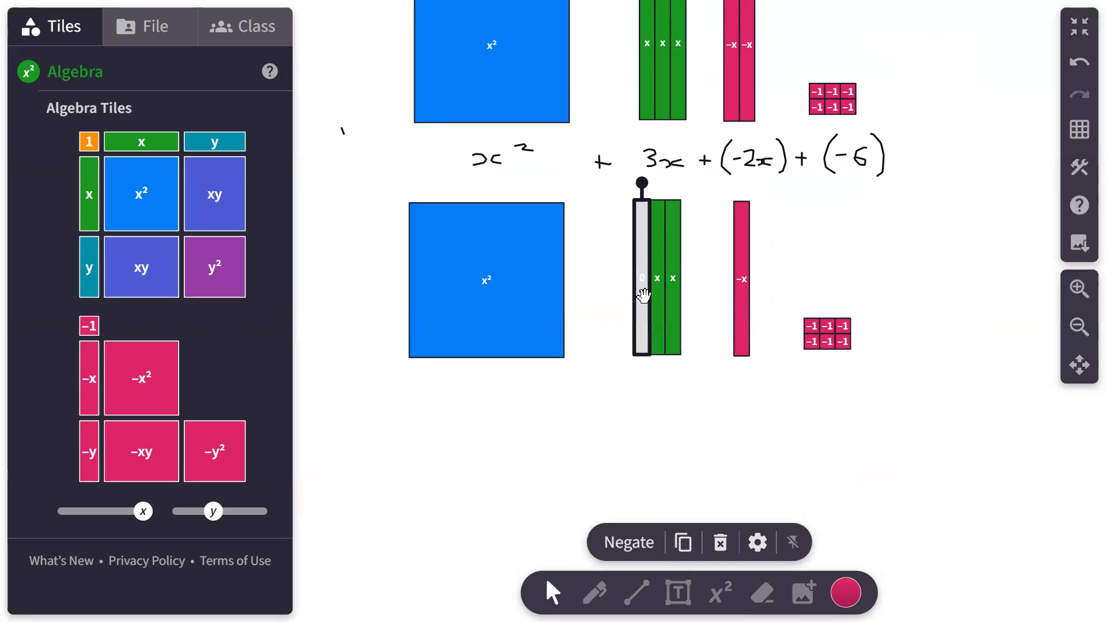
pyautogui.moveTo(741, 301); pyautogui.dragTo(652, 308)
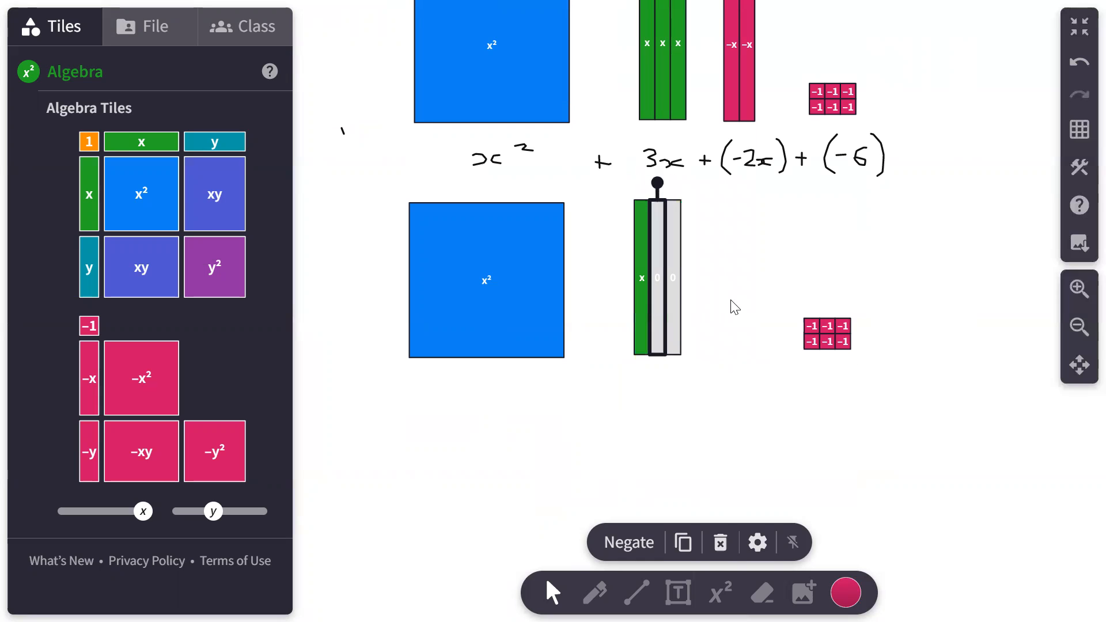
pyautogui.click(736, 308)
# Regroup the remaining x and −1 tiles around the zero tiles and handwrite x² + x − 6 beneath them.
pyautogui.moveTo(838, 331); pyautogui.dragTo(741, 337)
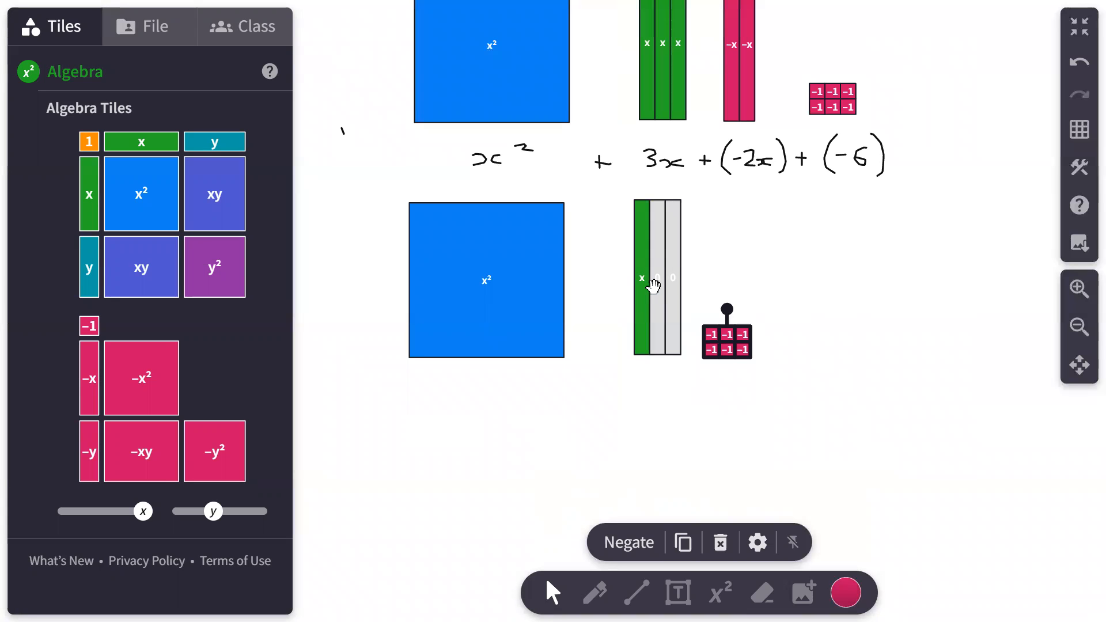
pyautogui.moveTo(641, 284); pyautogui.dragTo(622, 283)
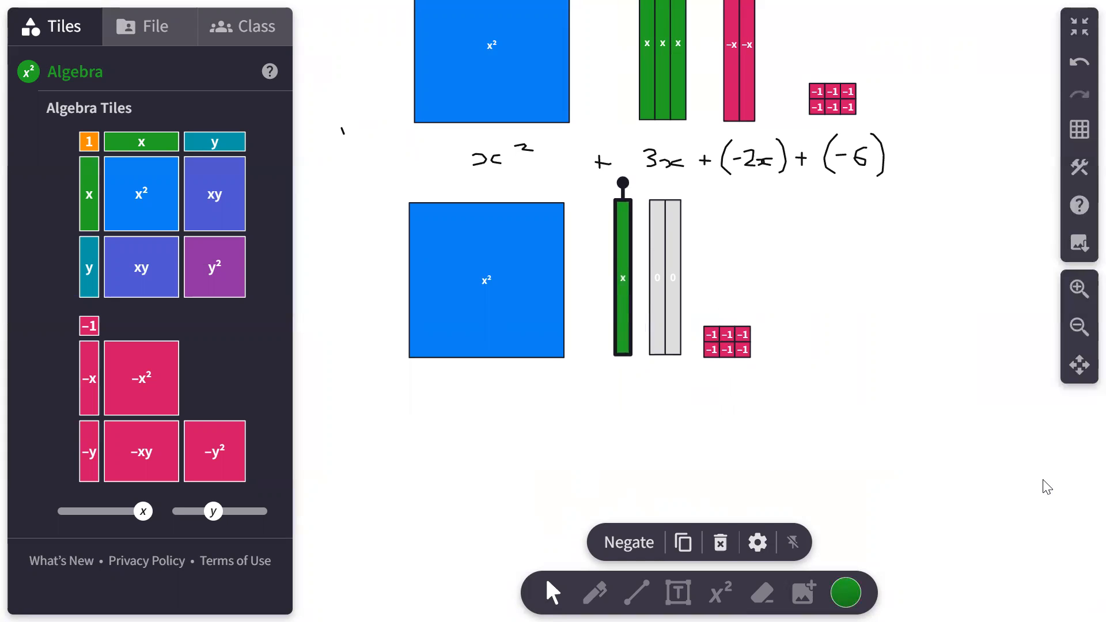
pyautogui.press('p')
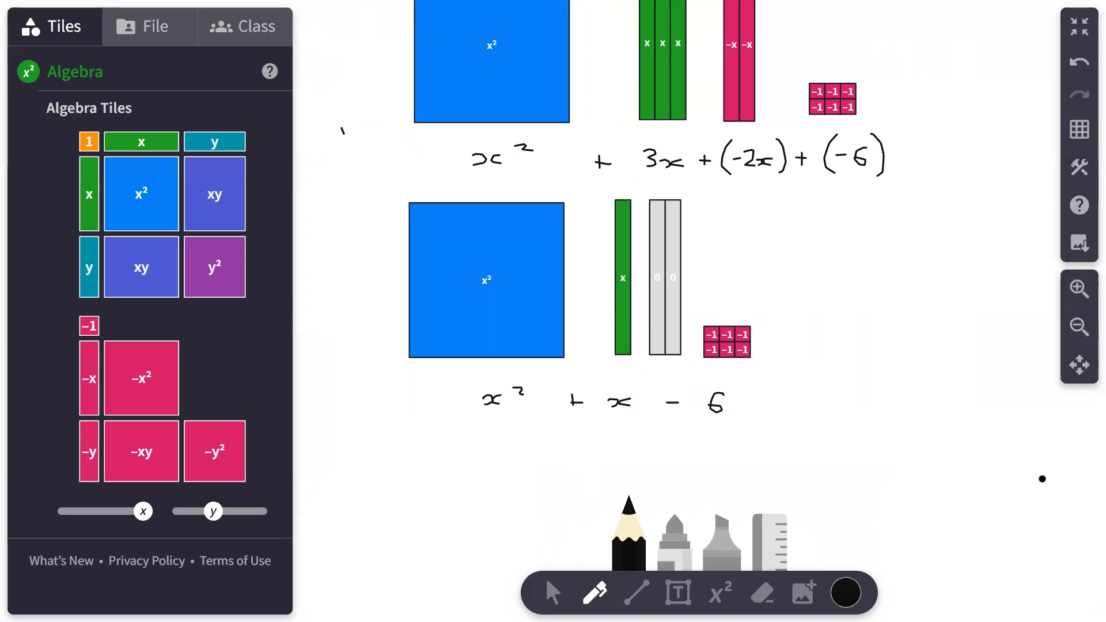
# Open "5a. Special Products" from the Demonstrations folder, discarding the unsaved changes.
pyautogui.click(142, 25)
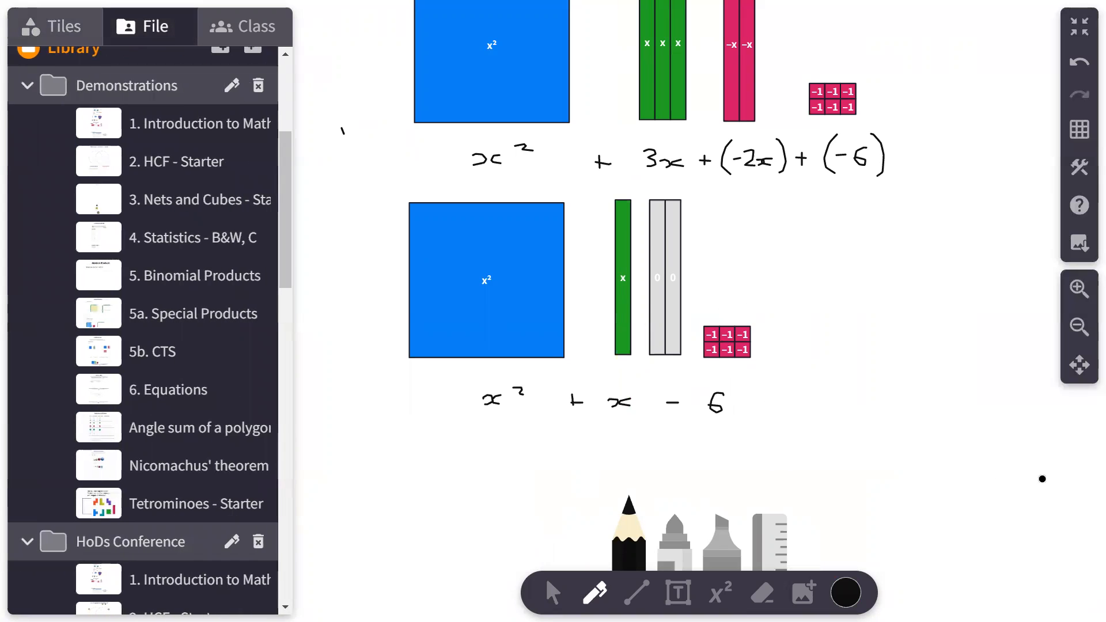
pyautogui.moveTo(173, 314)
pyautogui.click(232, 313)
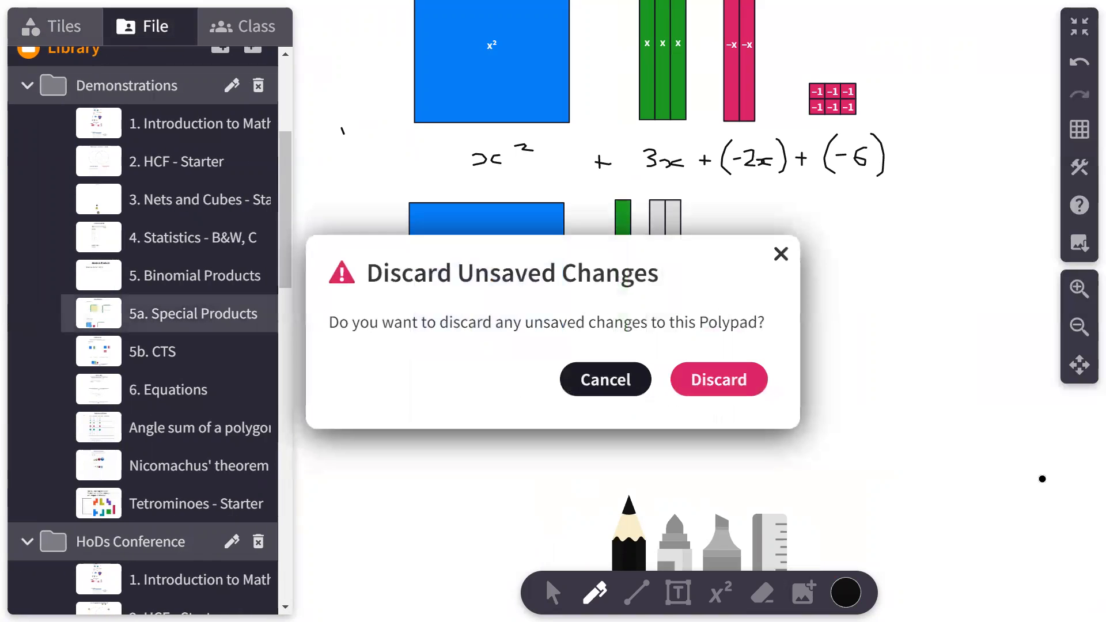
pyautogui.press('Return')
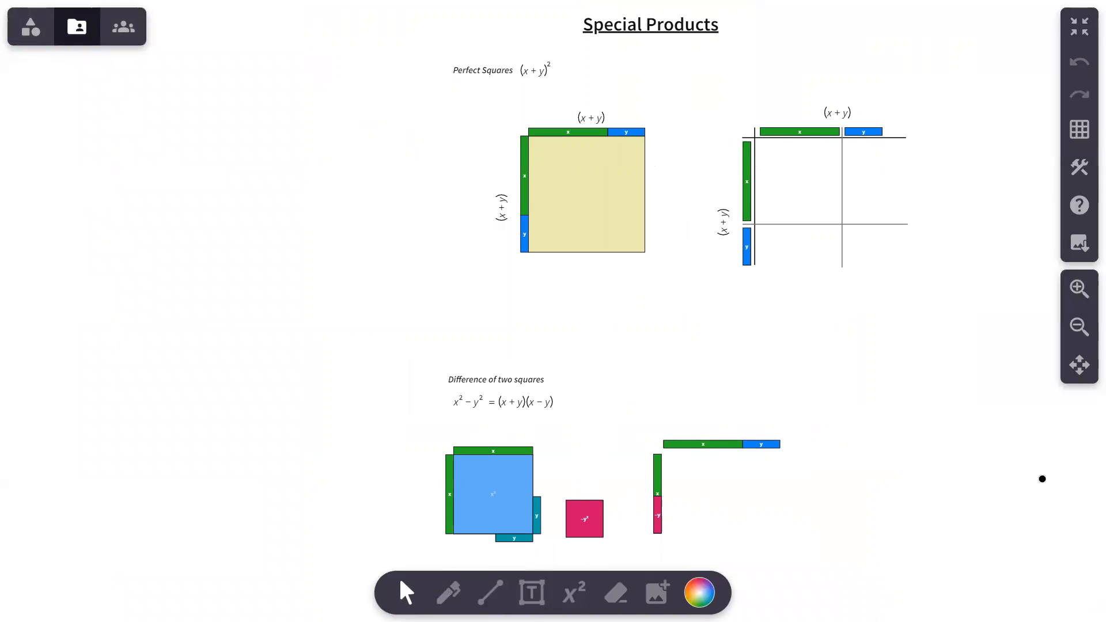
# Cut the yellow (x + y) square vertically where the x and y lengths meet, and undo the slanted horizontal cut.
pyautogui.click(563, 199)
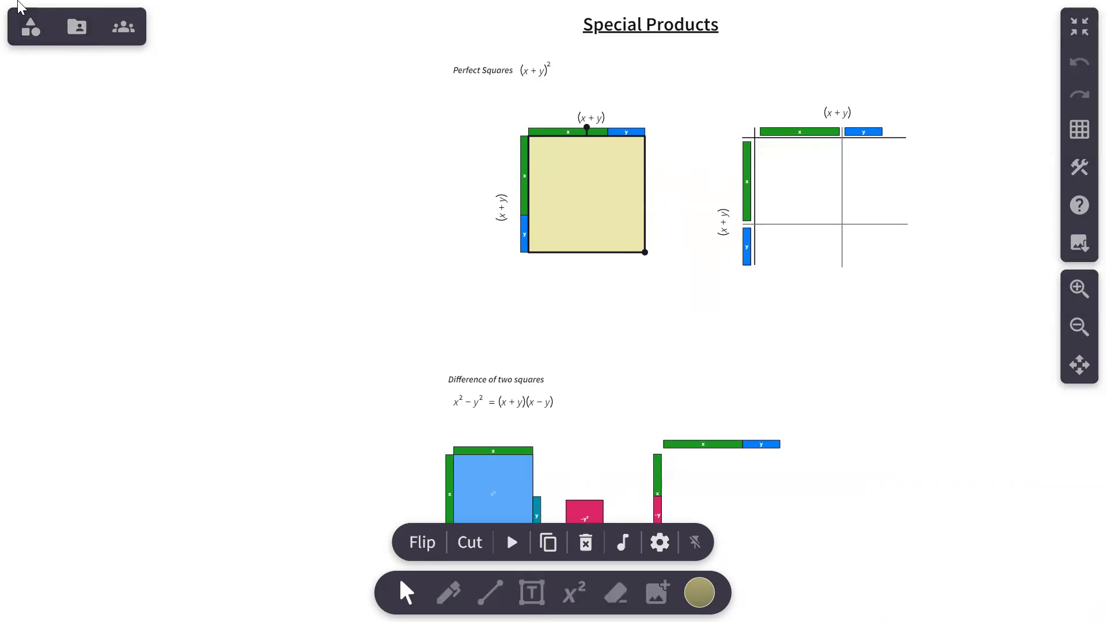
pyautogui.moveTo(619, 218)
pyautogui.mouseDown()
pyautogui.moveTo(374, 210)
pyautogui.moveTo(634, 220)
pyautogui.moveTo(607, 209)
pyautogui.mouseUp()
pyautogui.click(35, 30)
pyautogui.click(36, 30)
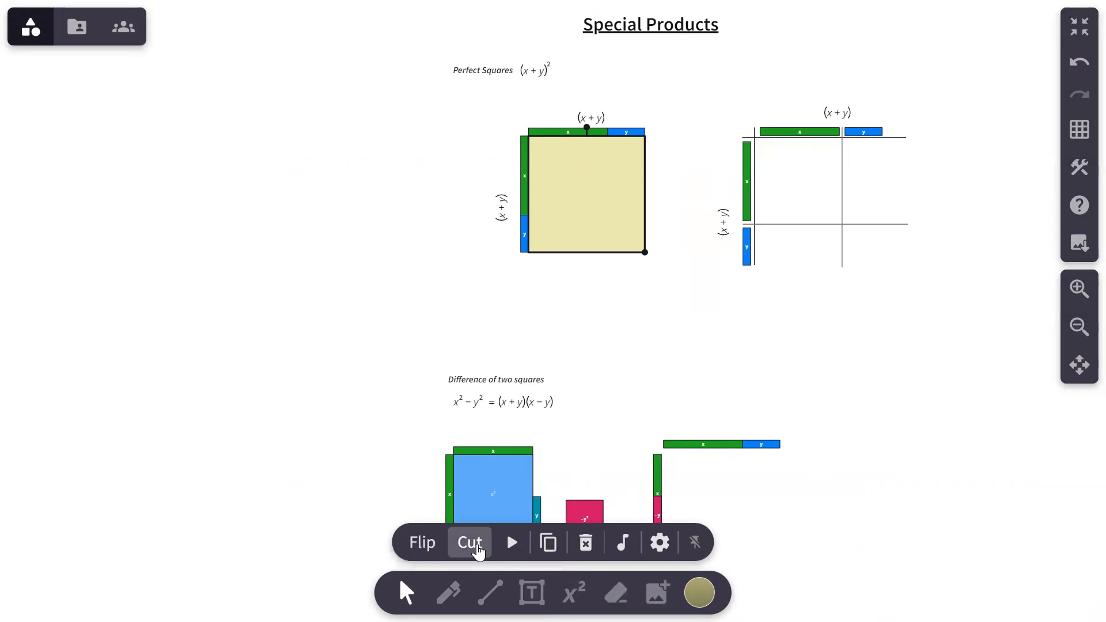
pyautogui.click(476, 547)
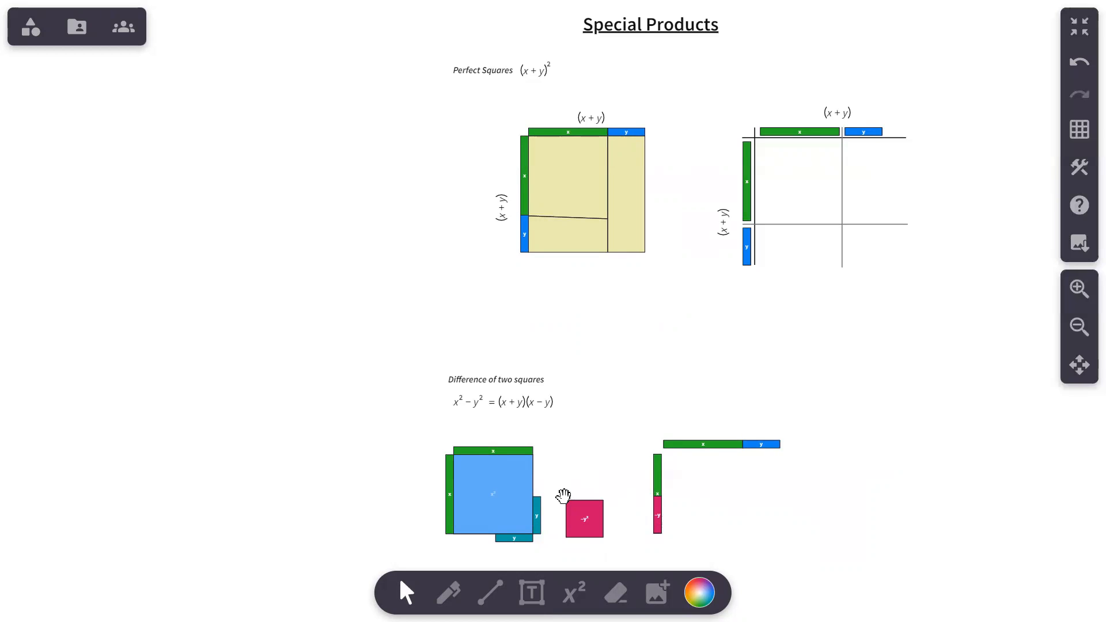
pyautogui.hotkey('ctrl', 'z')
pyautogui.click(568, 228)
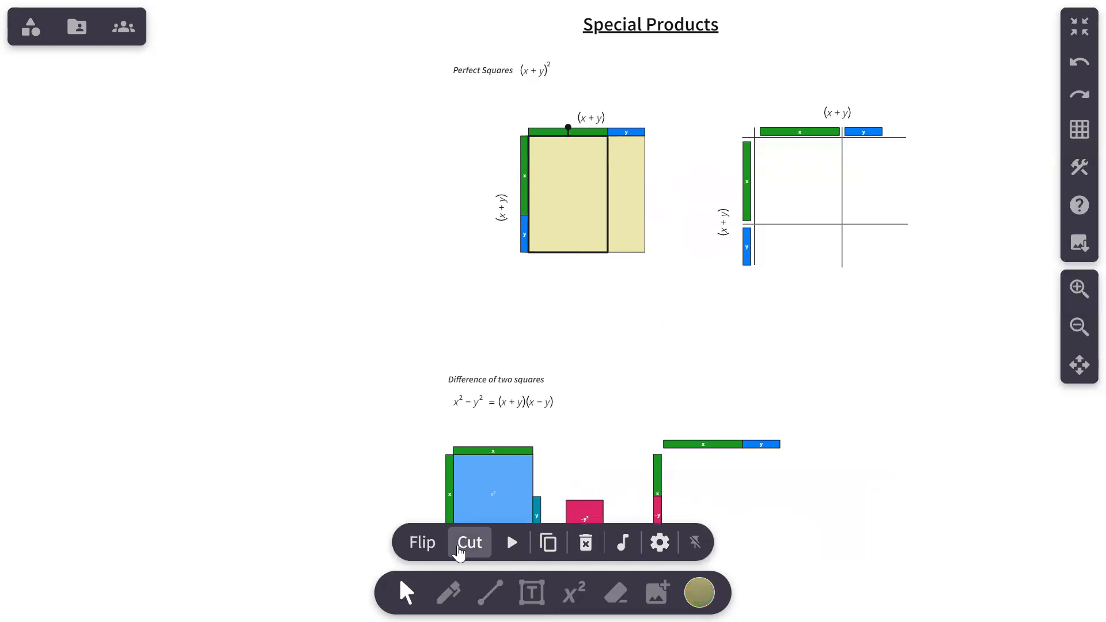
pyautogui.click(463, 544)
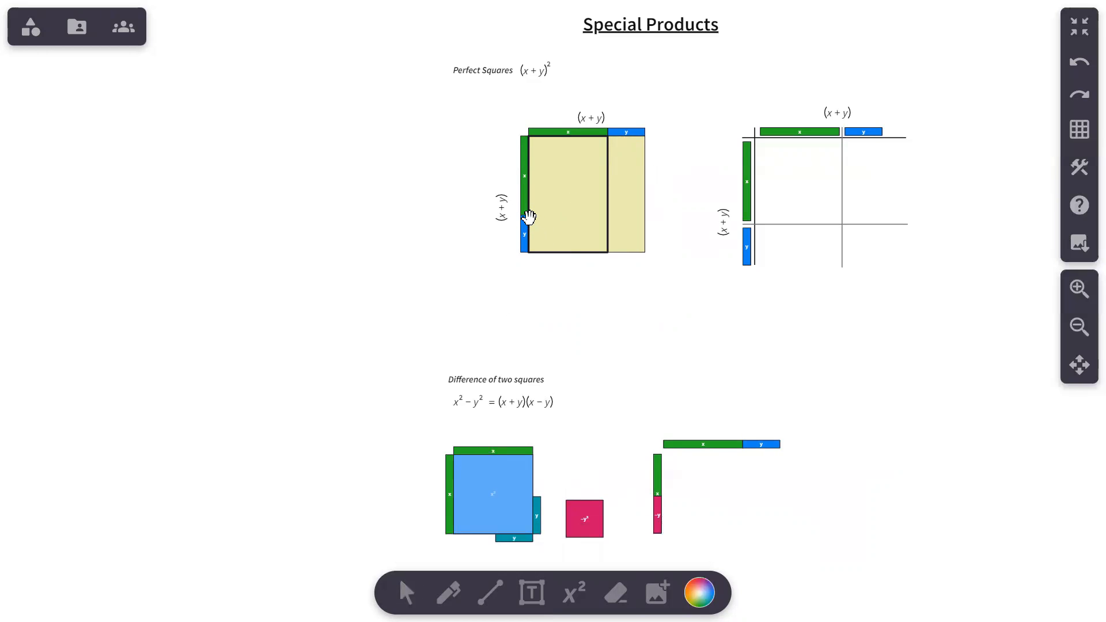
pyautogui.moveTo(528, 216); pyautogui.dragTo(576, 220)
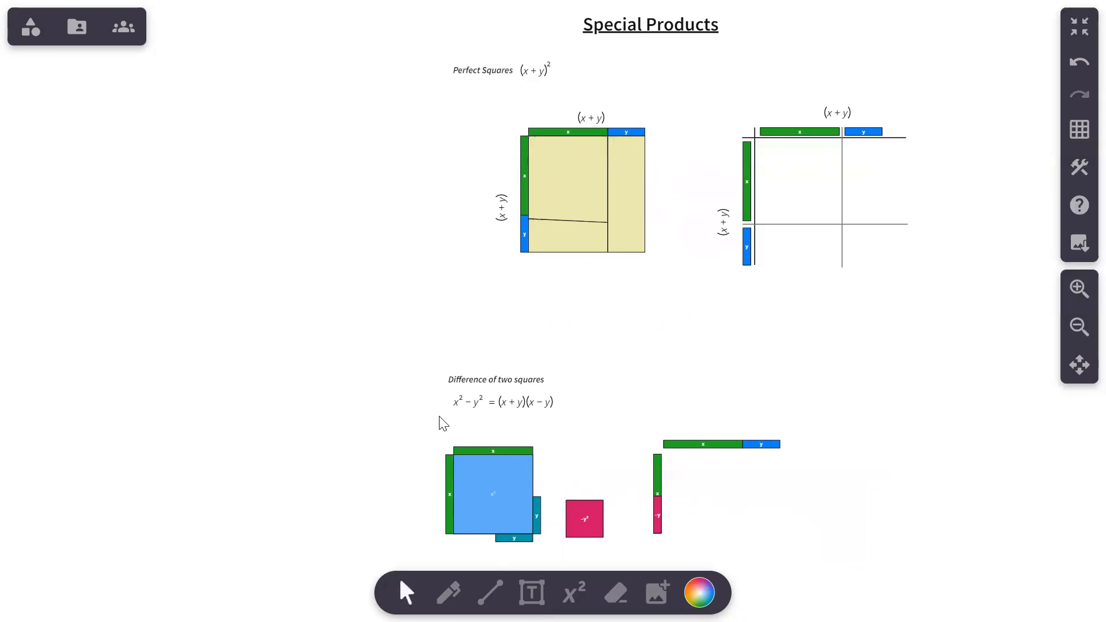
pyautogui.hotkey('ctrl', 'z')
# Cut the wide left piece of the yellow square straight across, level with the boundary between the vertical x and y tiles.
pyautogui.click(556, 202)
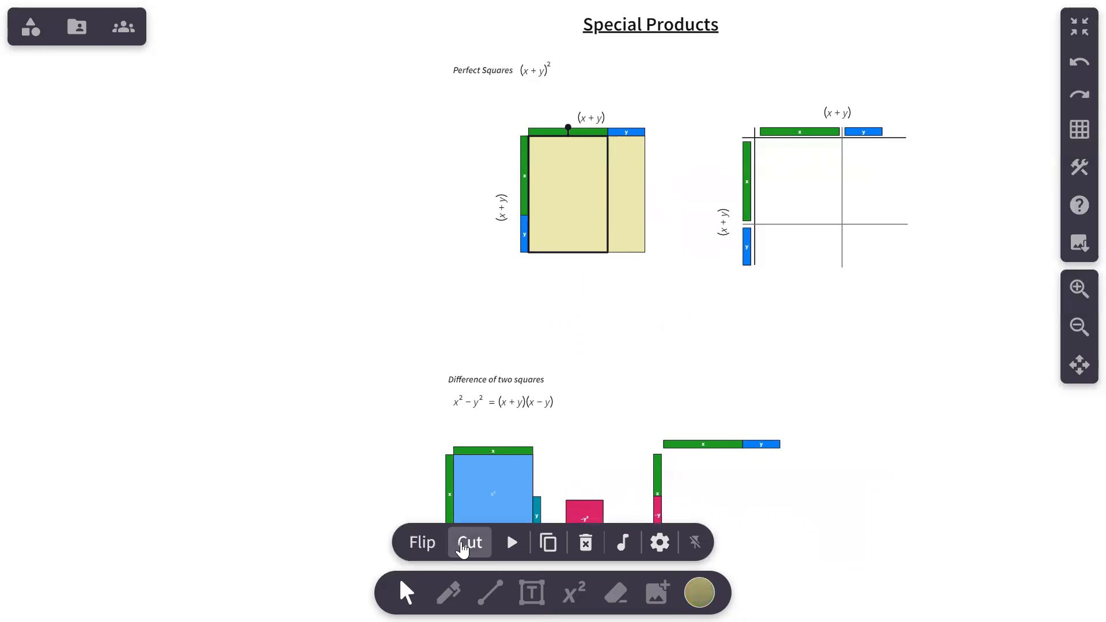
pyautogui.click(468, 543)
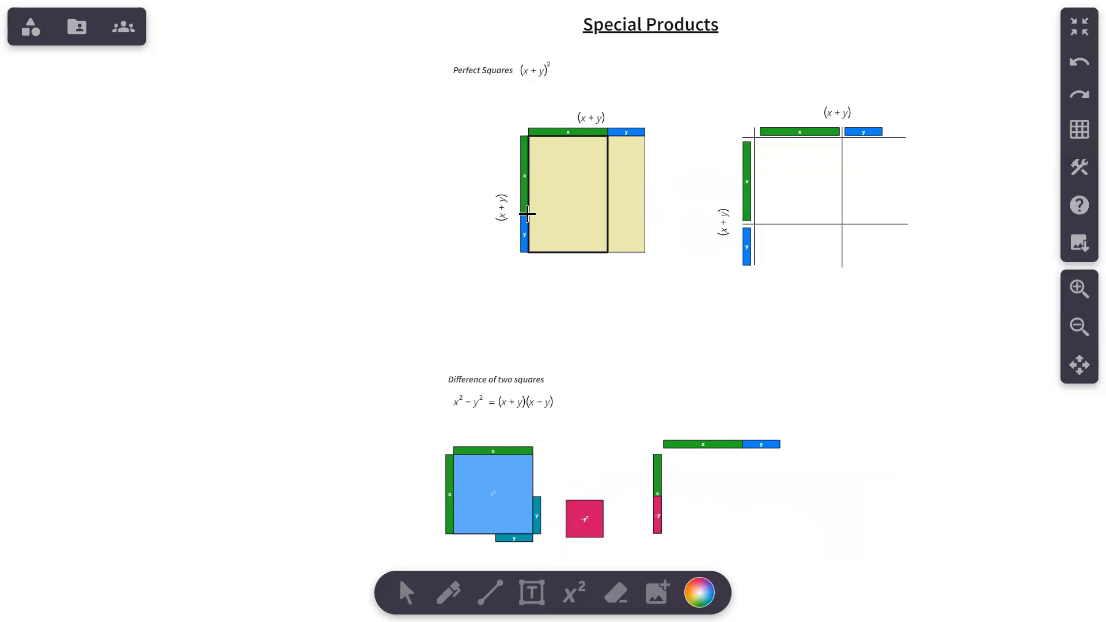
pyautogui.moveTo(527, 215); pyautogui.dragTo(607, 216)
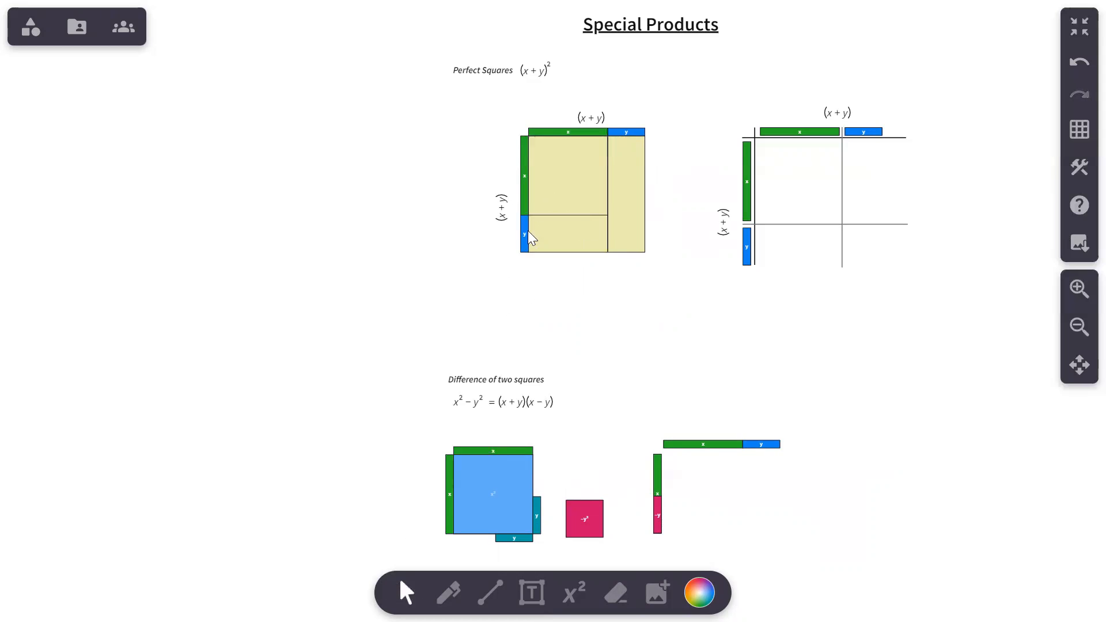
pyautogui.click(628, 207)
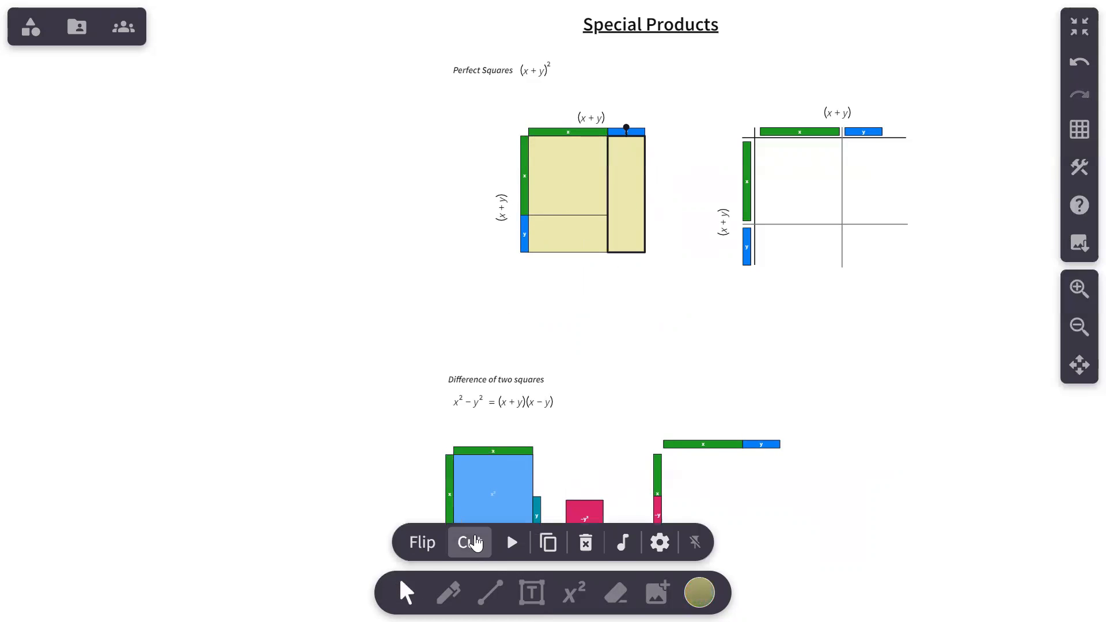
pyautogui.click(475, 540)
pyautogui.click(617, 243)
pyautogui.click(643, 206)
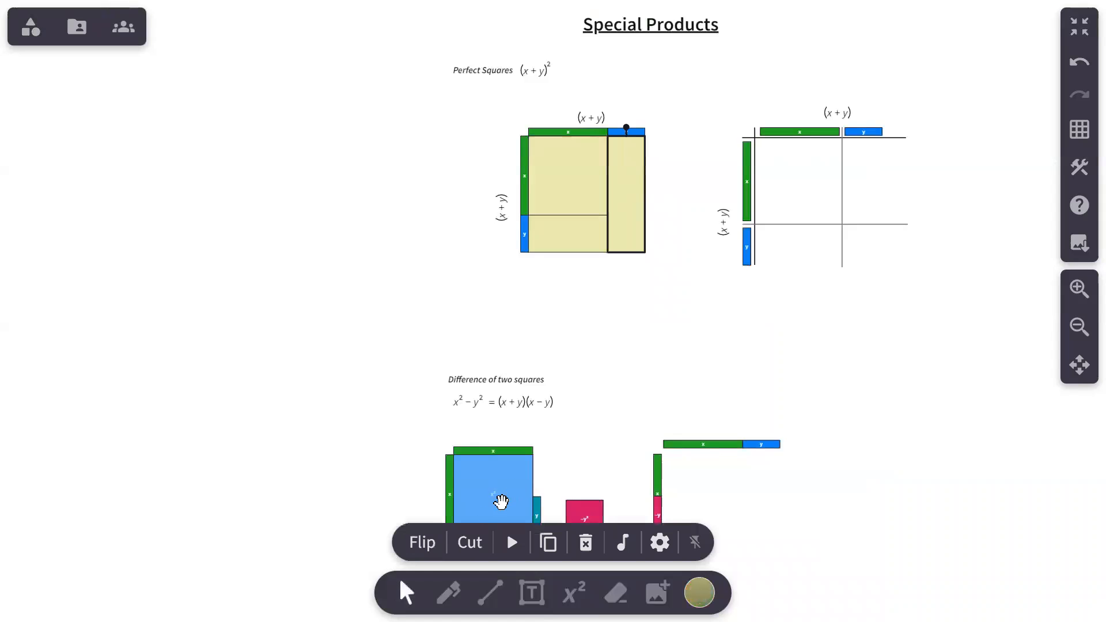
pyautogui.click(470, 543)
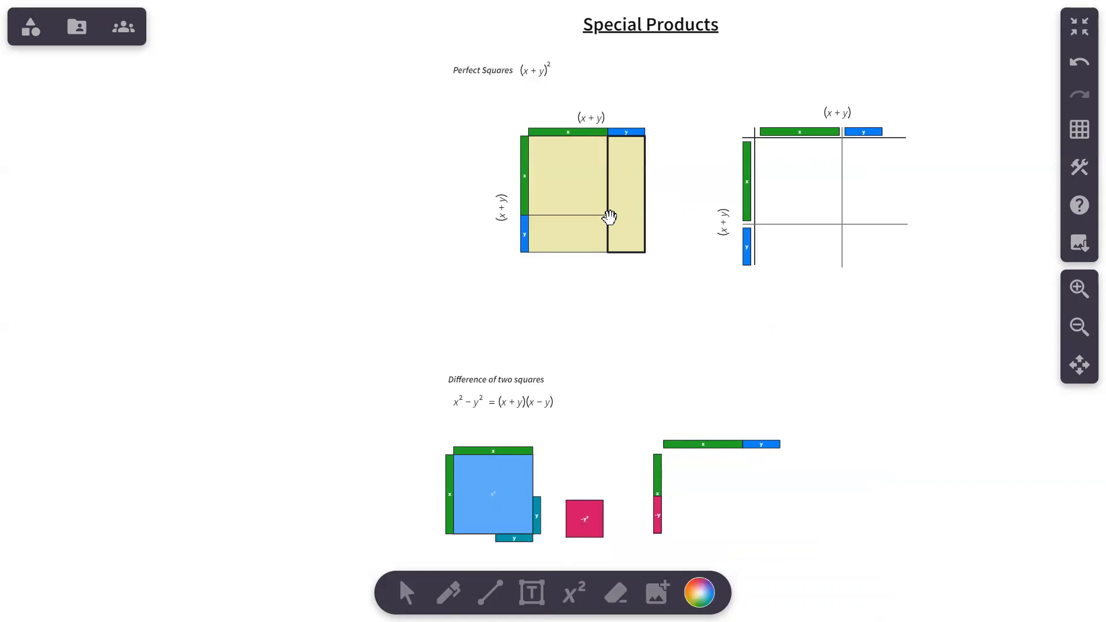
pyautogui.click(628, 215)
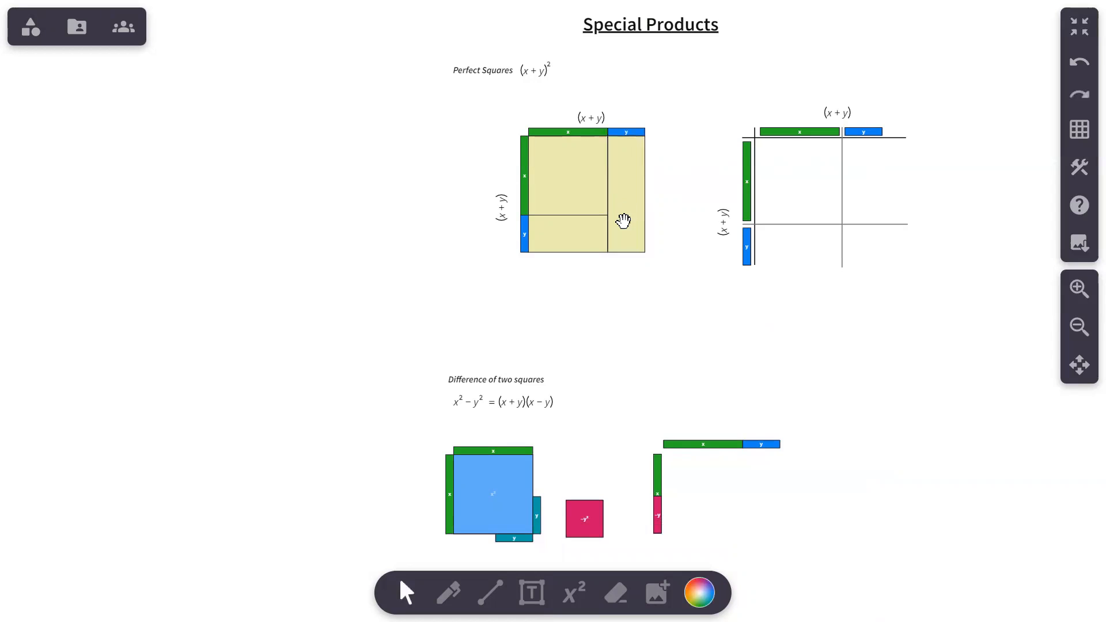
# Cut the narrow right piece level with the existing horizontal cut and move the small square into the grid's y-by-y cell.
pyautogui.click(620, 208)
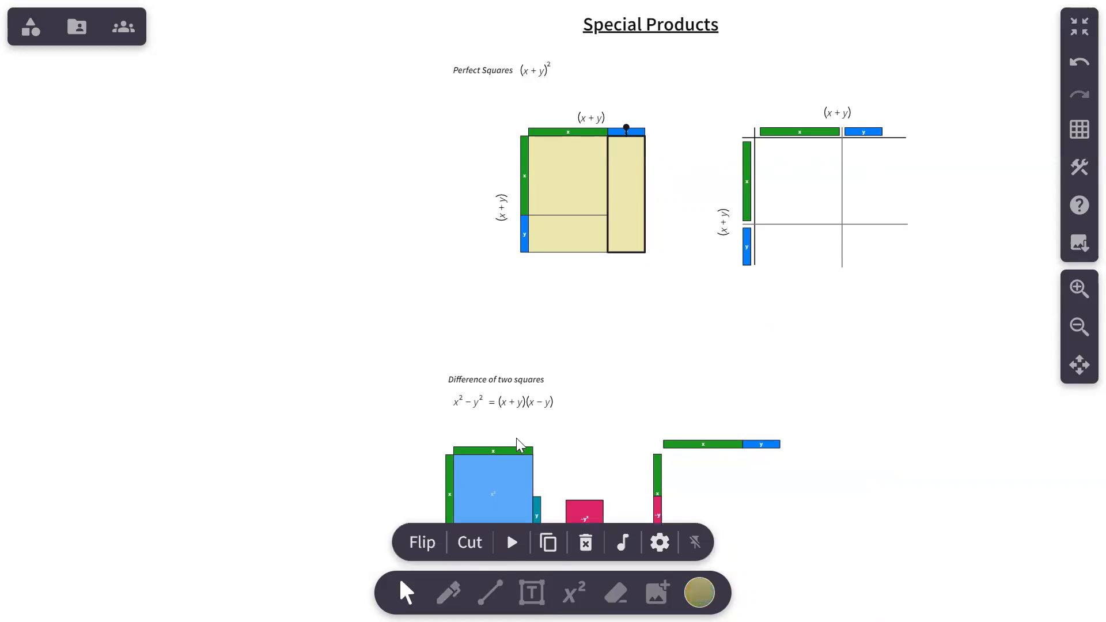
pyautogui.click(470, 543)
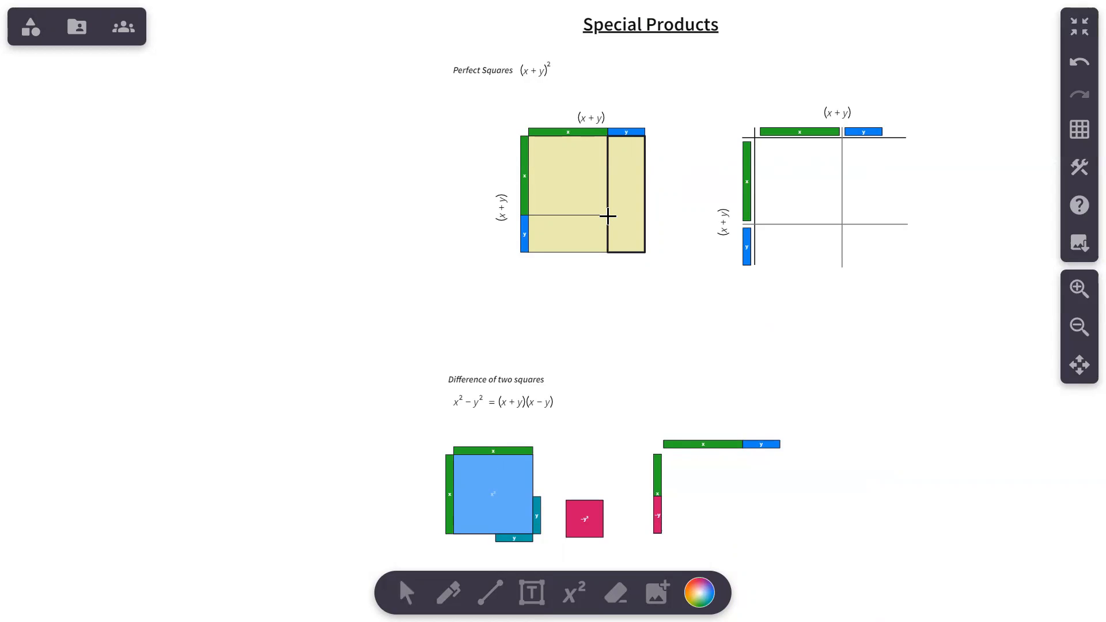
pyautogui.moveTo(606, 214); pyautogui.dragTo(786, 257)
pyautogui.moveTo(881, 251); pyautogui.dragTo(863, 241)
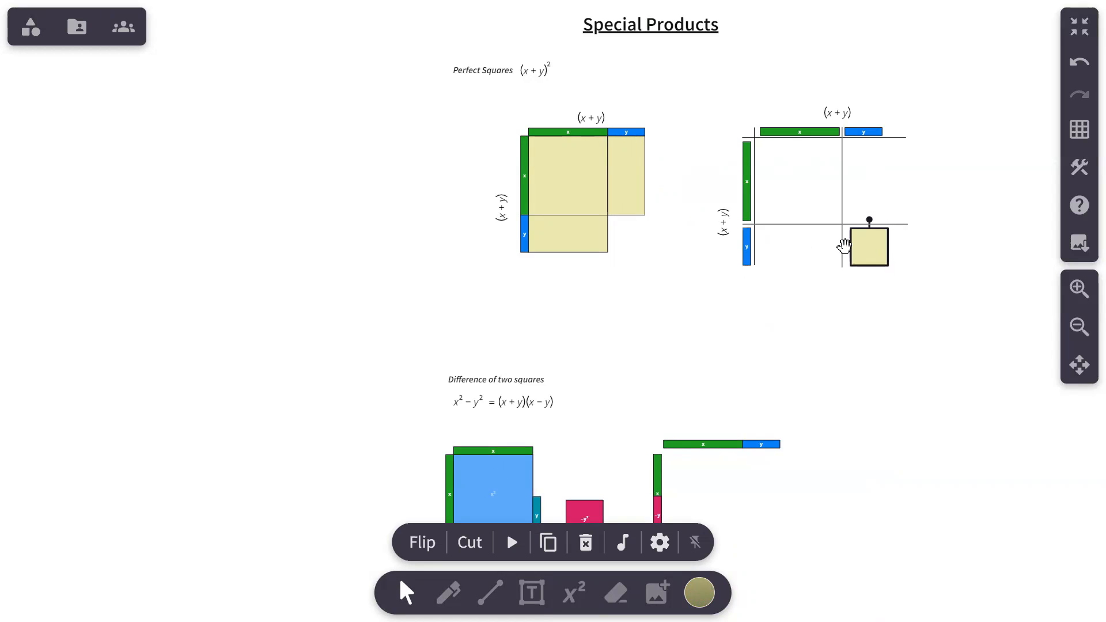
# Move the two yellow rectangles and the large yellow square into their matching cells of the (x + y) by (x + y) grid.
pyautogui.moveTo(617, 180); pyautogui.dragTo(858, 187)
pyautogui.moveTo(585, 222); pyautogui.dragTo(810, 246)
pyautogui.moveTo(580, 185); pyautogui.dragTo(810, 192)
# Cover the large yellow square in the grid with an x² tile and the upright yellow rectangle with an xy tile.
pyautogui.click(32, 28)
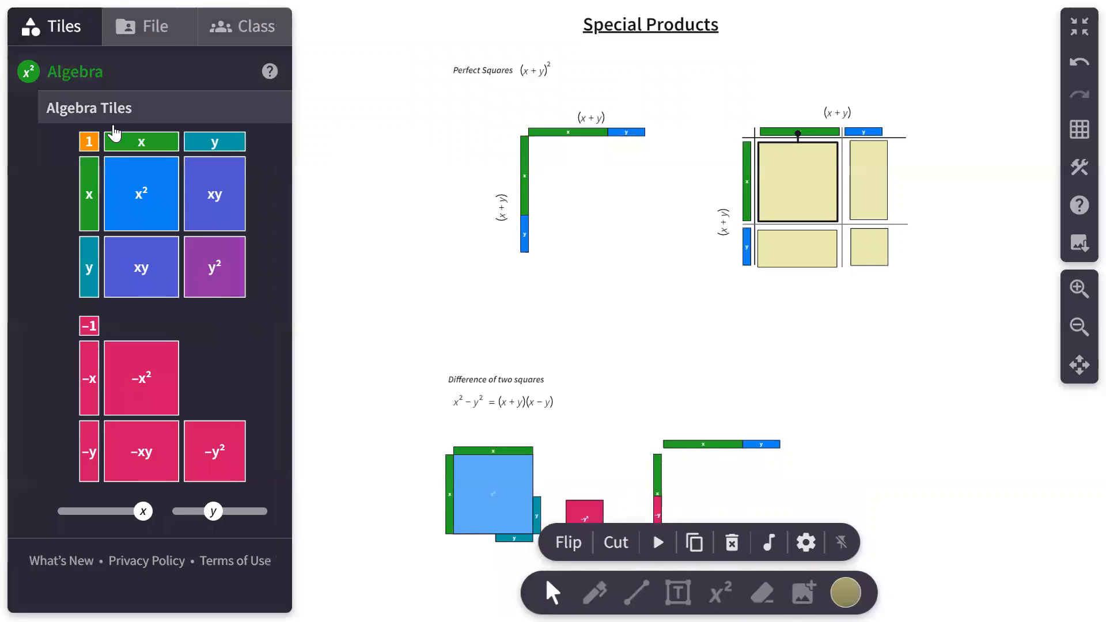
pyautogui.click(143, 194)
pyautogui.moveTo(671, 266); pyautogui.dragTo(798, 181)
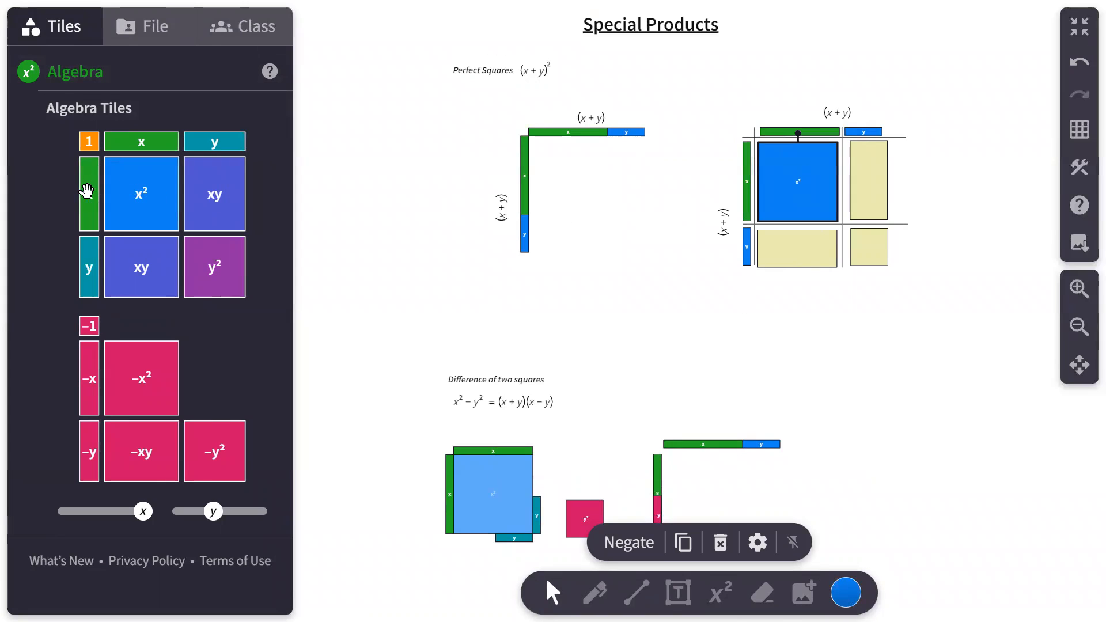
pyautogui.click(215, 195)
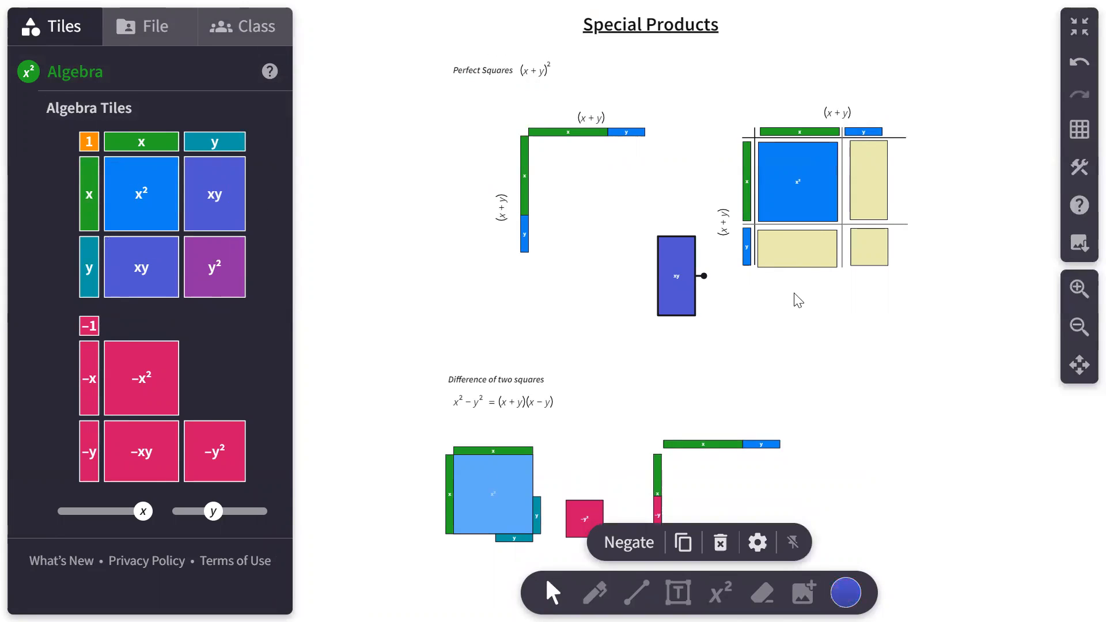
pyautogui.moveTo(679, 284); pyautogui.dragTo(867, 192)
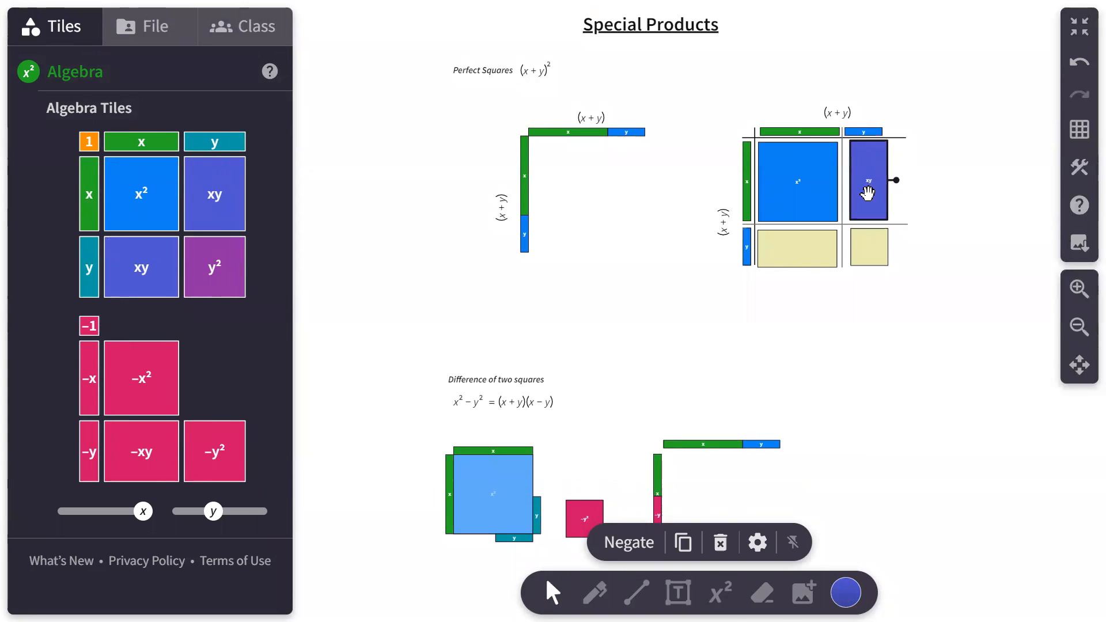
# Cover the lower yellow rectangle in the (x + y) grid with an xy tile and the small yellow square with a y² tile.
pyautogui.click(147, 266)
pyautogui.moveTo(685, 281); pyautogui.dragTo(803, 254)
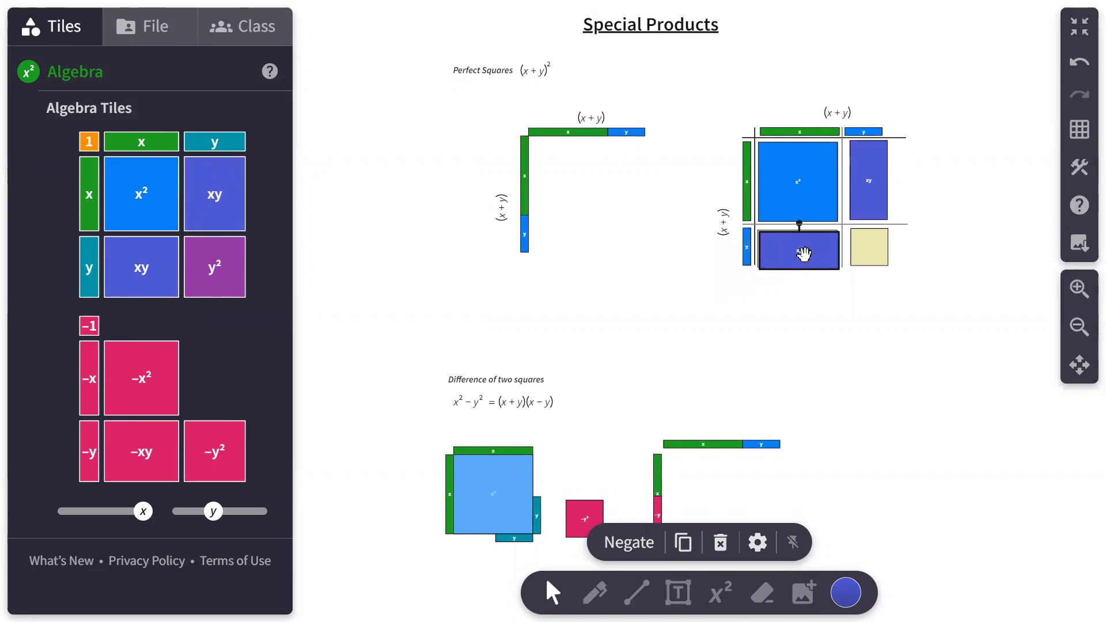
pyautogui.click(218, 253)
pyautogui.moveTo(671, 277); pyautogui.dragTo(865, 250)
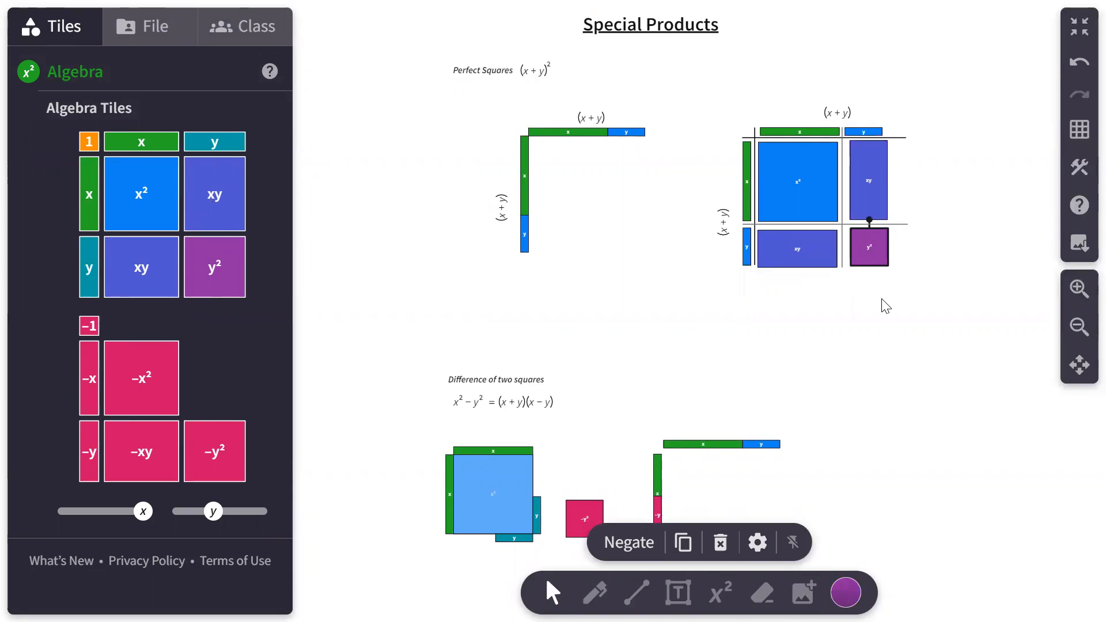
# Handwrite the expansion x² + 2xy + y² in black pencil below the completed (x + y) by (x + y) grid.
pyautogui.click(888, 318)
pyautogui.press('p')
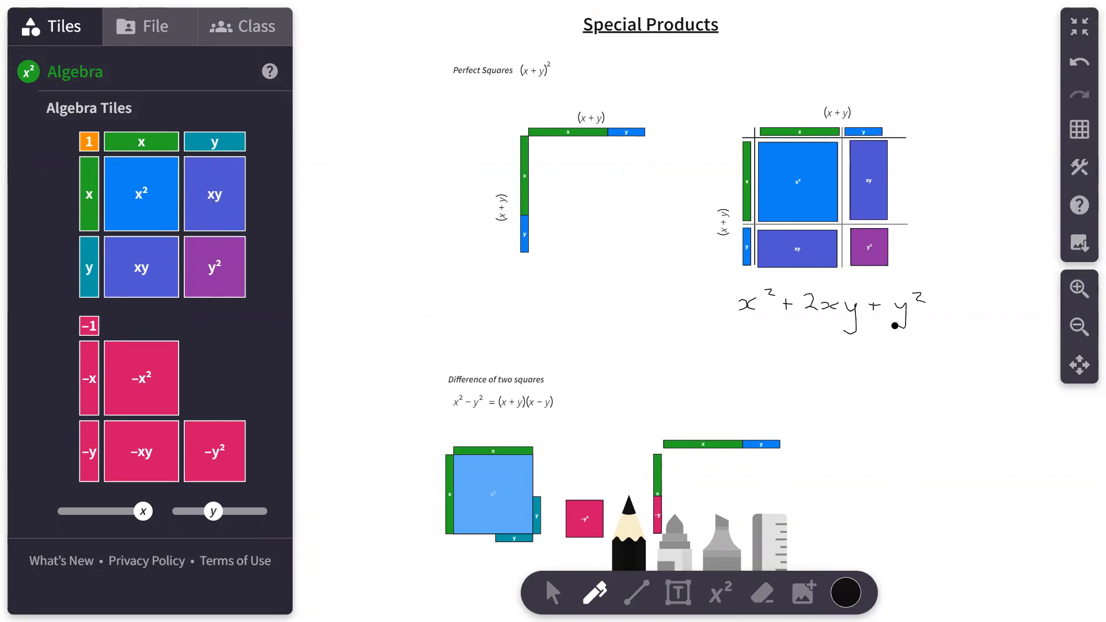
# Shift the −y² tile slightly away from the light blue square and cut that square straight across, level with the top of the vertical y tile.
pyautogui.scroll(-2, 572, 291)
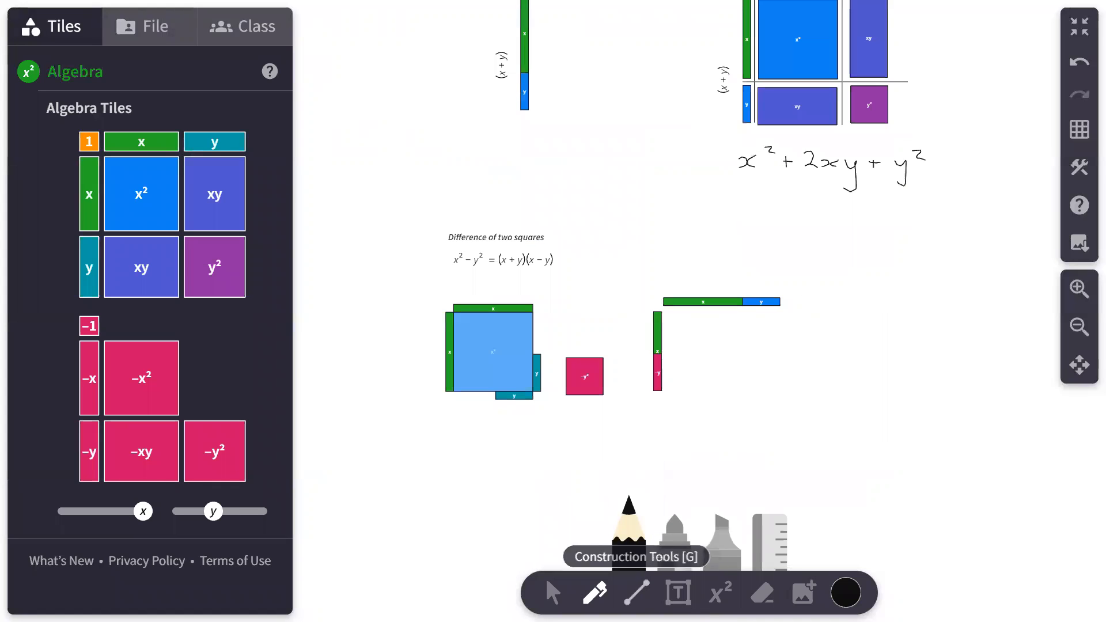
pyautogui.click(553, 593)
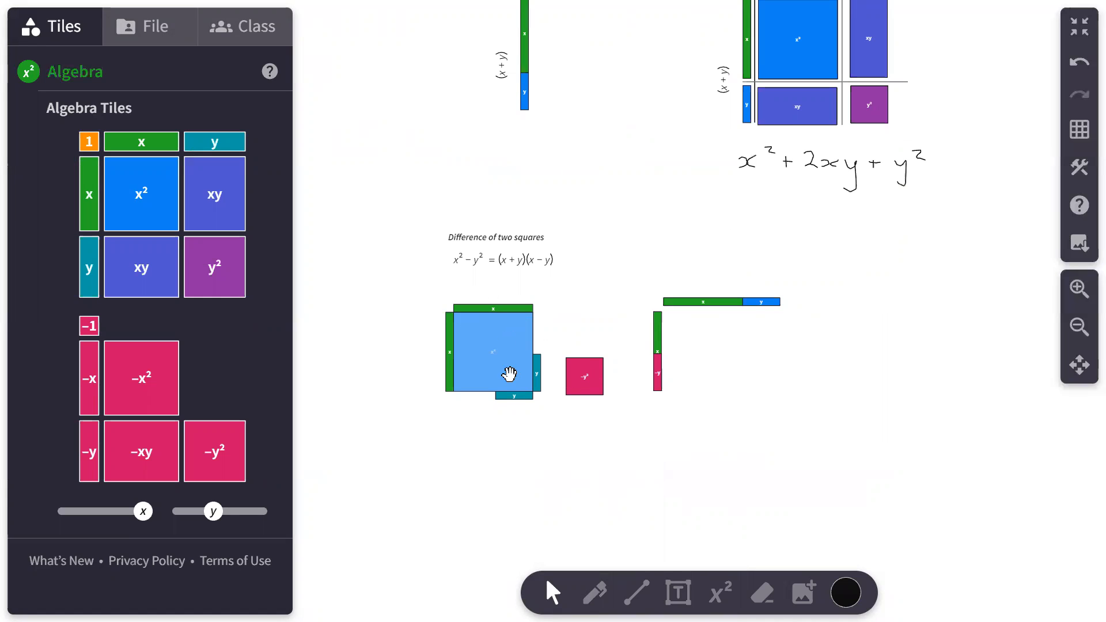
pyautogui.click(585, 375)
pyautogui.moveTo(585, 375)
pyautogui.mouseDown()
pyautogui.moveTo(511, 370)
pyautogui.moveTo(603, 374)
pyautogui.mouseUp()
pyautogui.click(547, 450)
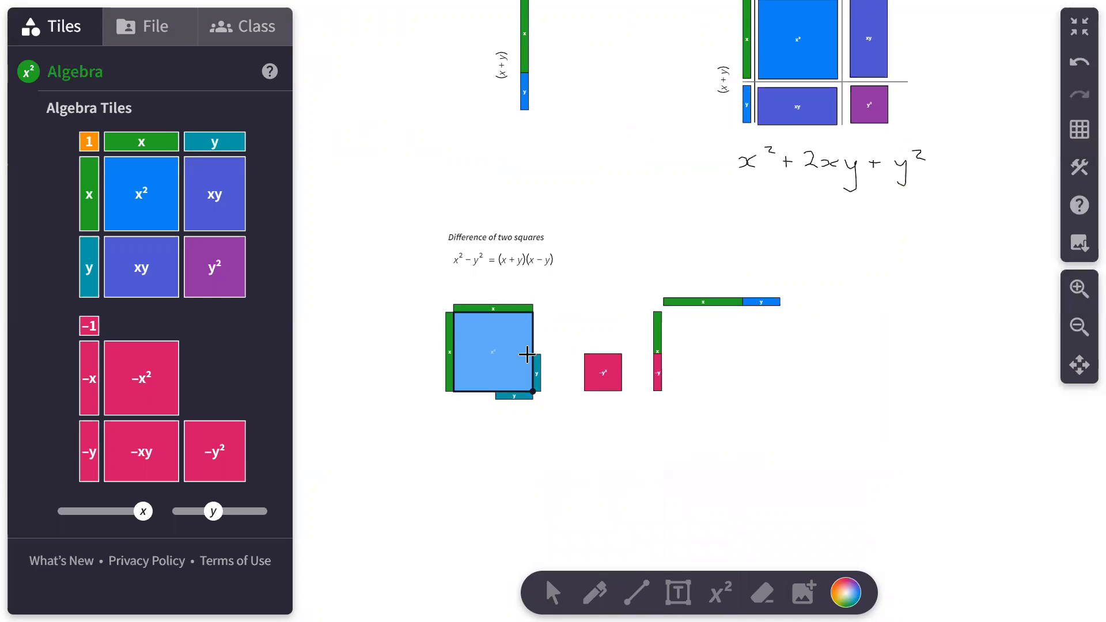
pyautogui.moveTo(531, 355); pyautogui.dragTo(452, 354)
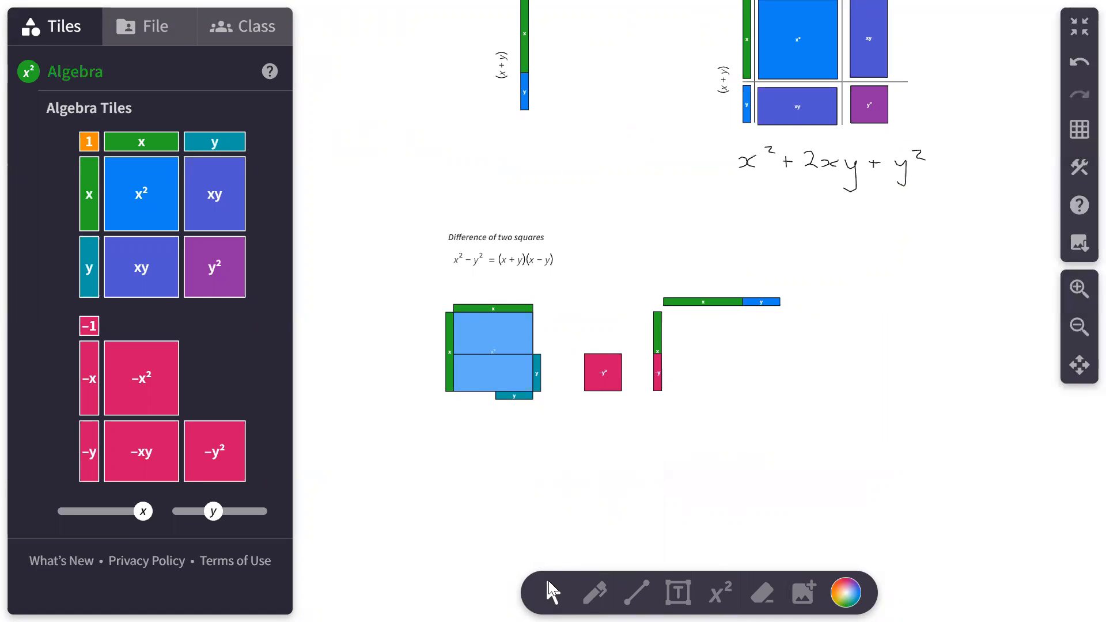
# Cut the lower blue strip vertically in line with the left end of the horizontal y tile and move the y-by-y square out below.
pyautogui.click(499, 381)
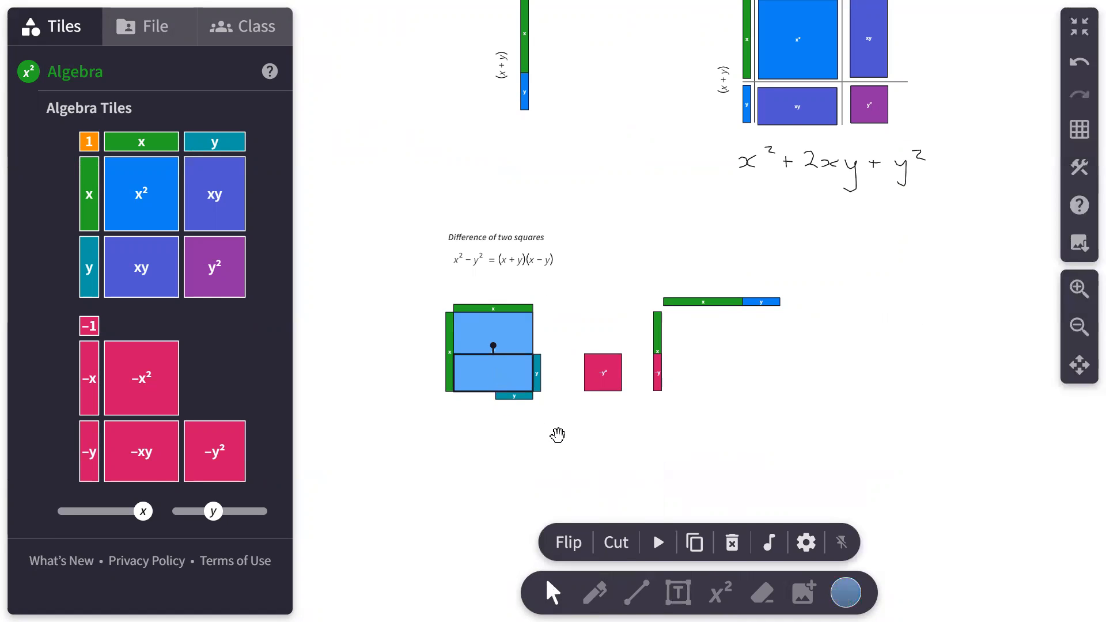
pyautogui.click(621, 546)
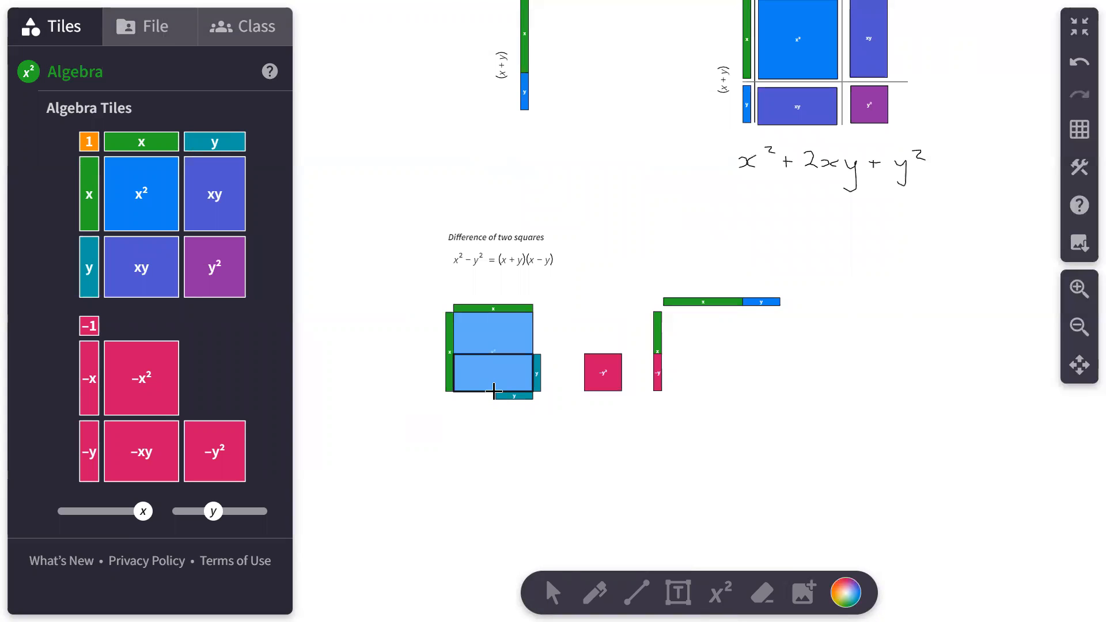
pyautogui.moveTo(493, 392); pyautogui.dragTo(604, 459)
# Place the large blue rectangle under the x tile of the (x + y) by (x − y) frame and fit the upright smaller rectangle beside it.
pyautogui.moveTo(488, 328); pyautogui.dragTo(704, 331)
pyautogui.moveTo(481, 367); pyautogui.dragTo(774, 327)
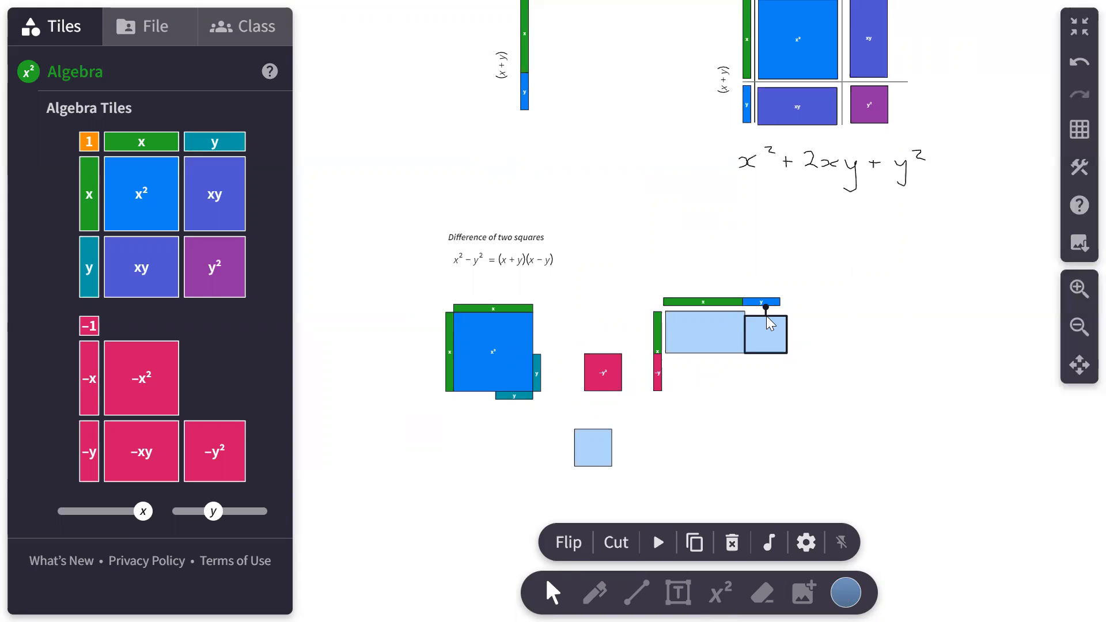
pyautogui.moveTo(782, 336)
pyautogui.mouseDown()
pyautogui.moveTo(806, 340)
pyautogui.moveTo(841, 316)
pyautogui.moveTo(846, 339)
pyautogui.moveTo(769, 334)
pyautogui.mouseUp()
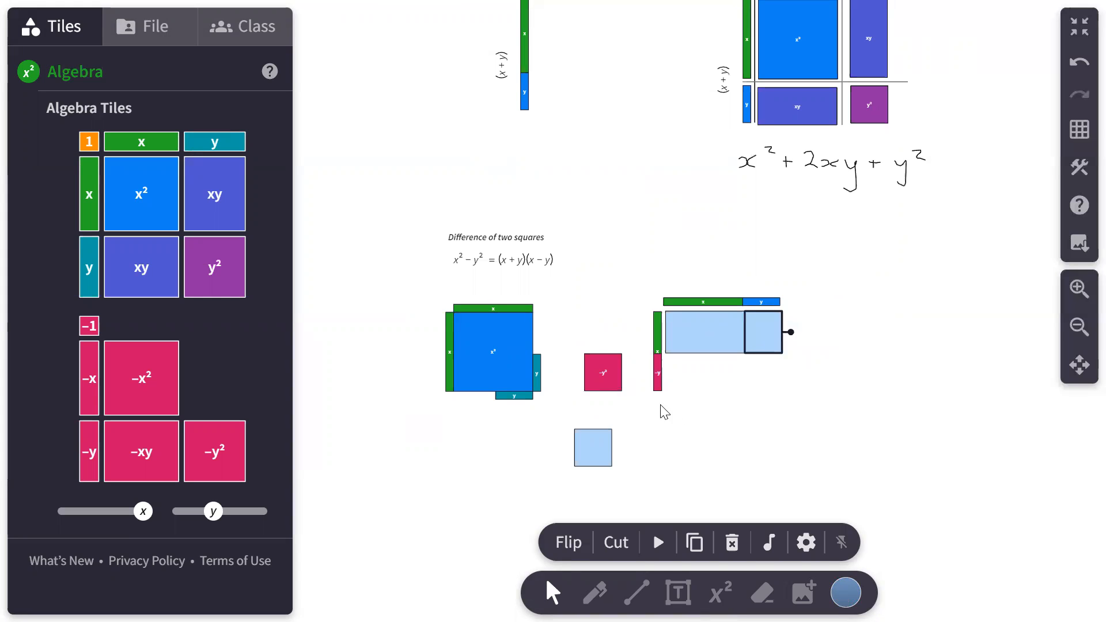
# Lay the −y² tile over the loose light blue square, then slide the light blue square out to its left.
pyautogui.moveTo(607, 369); pyautogui.dragTo(597, 444)
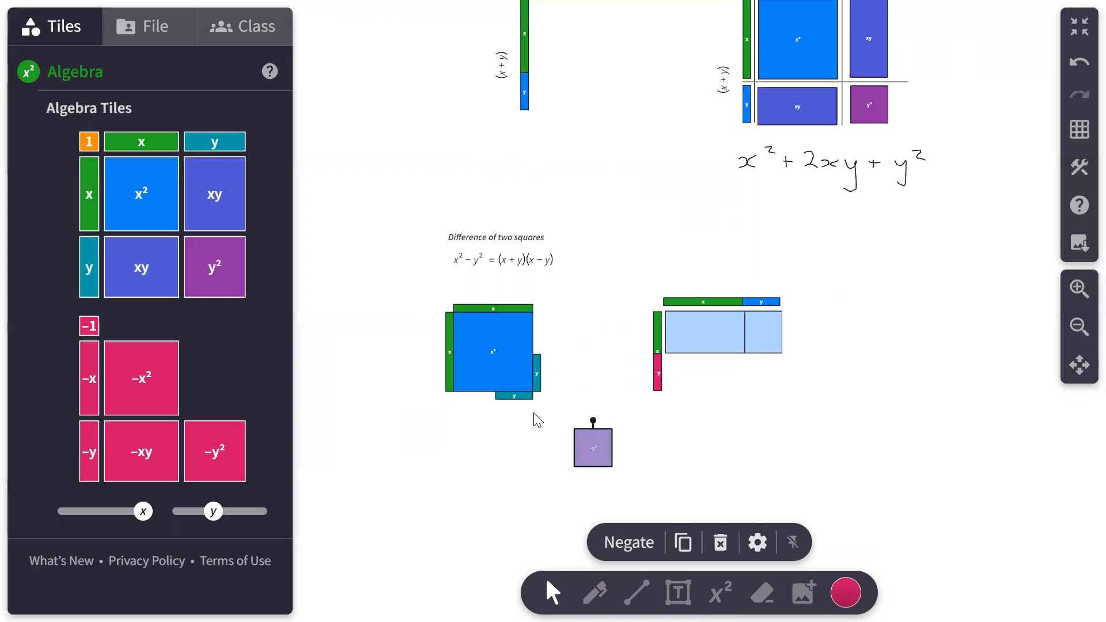
pyautogui.moveTo(602, 447); pyautogui.dragTo(515, 466)
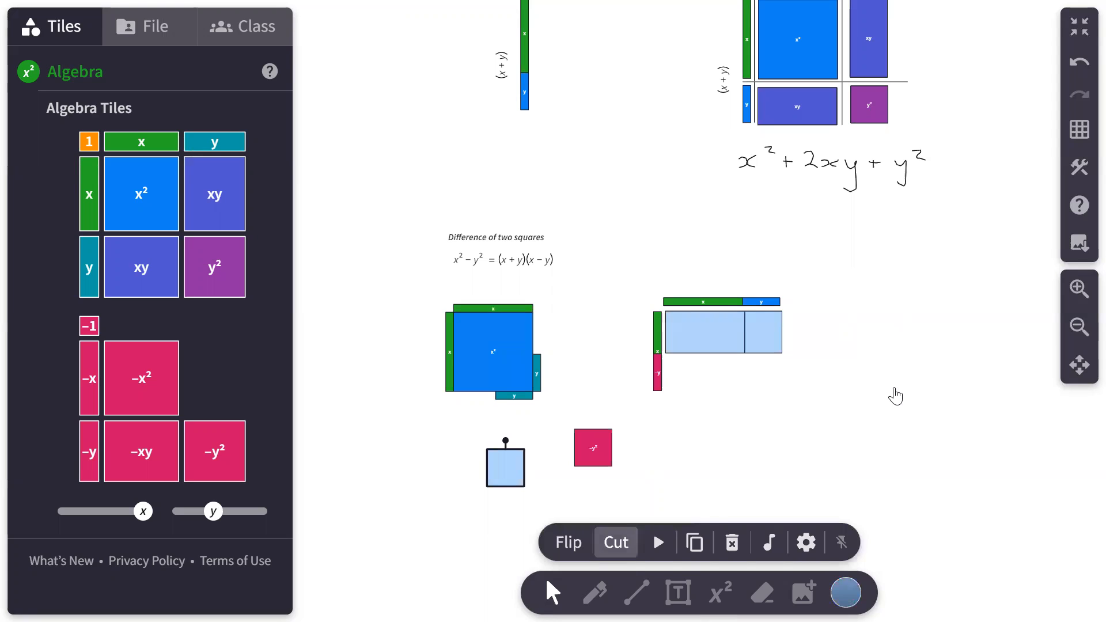
# Bracket the height and width of the combined light blue rectangle in pencil and label them (x − y) and (x + y).
pyautogui.press('p')
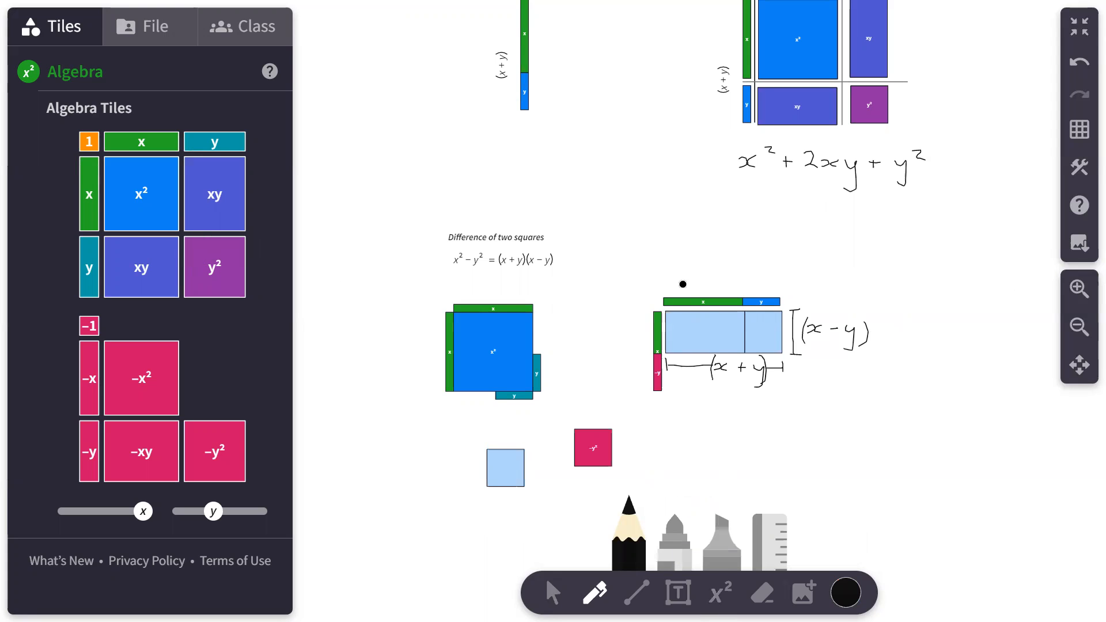
pyautogui.scroll(3, 683, 284)
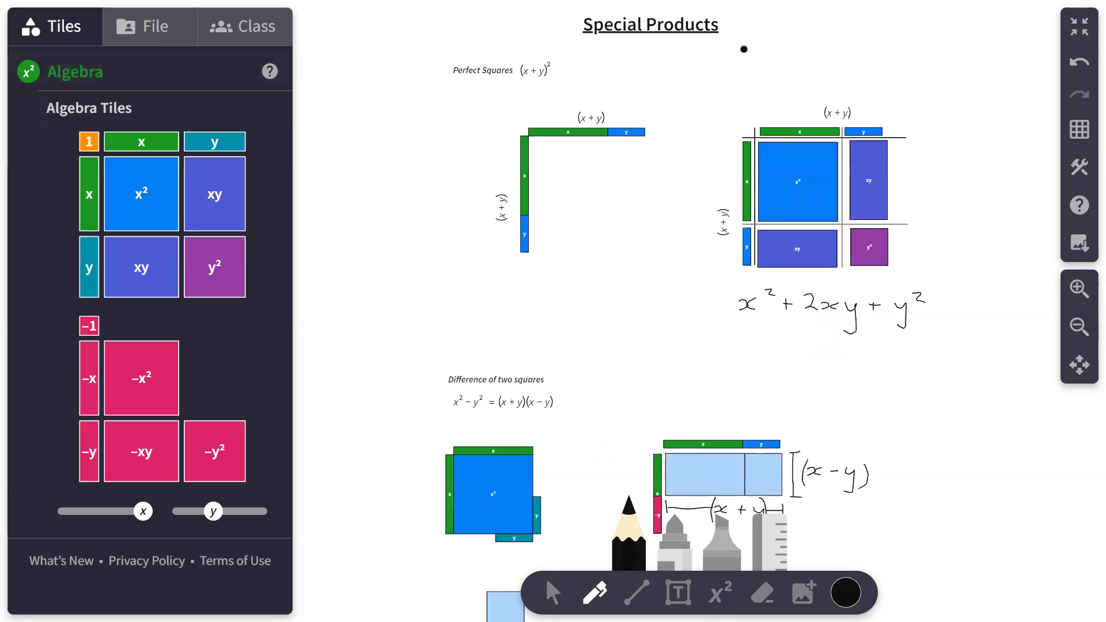